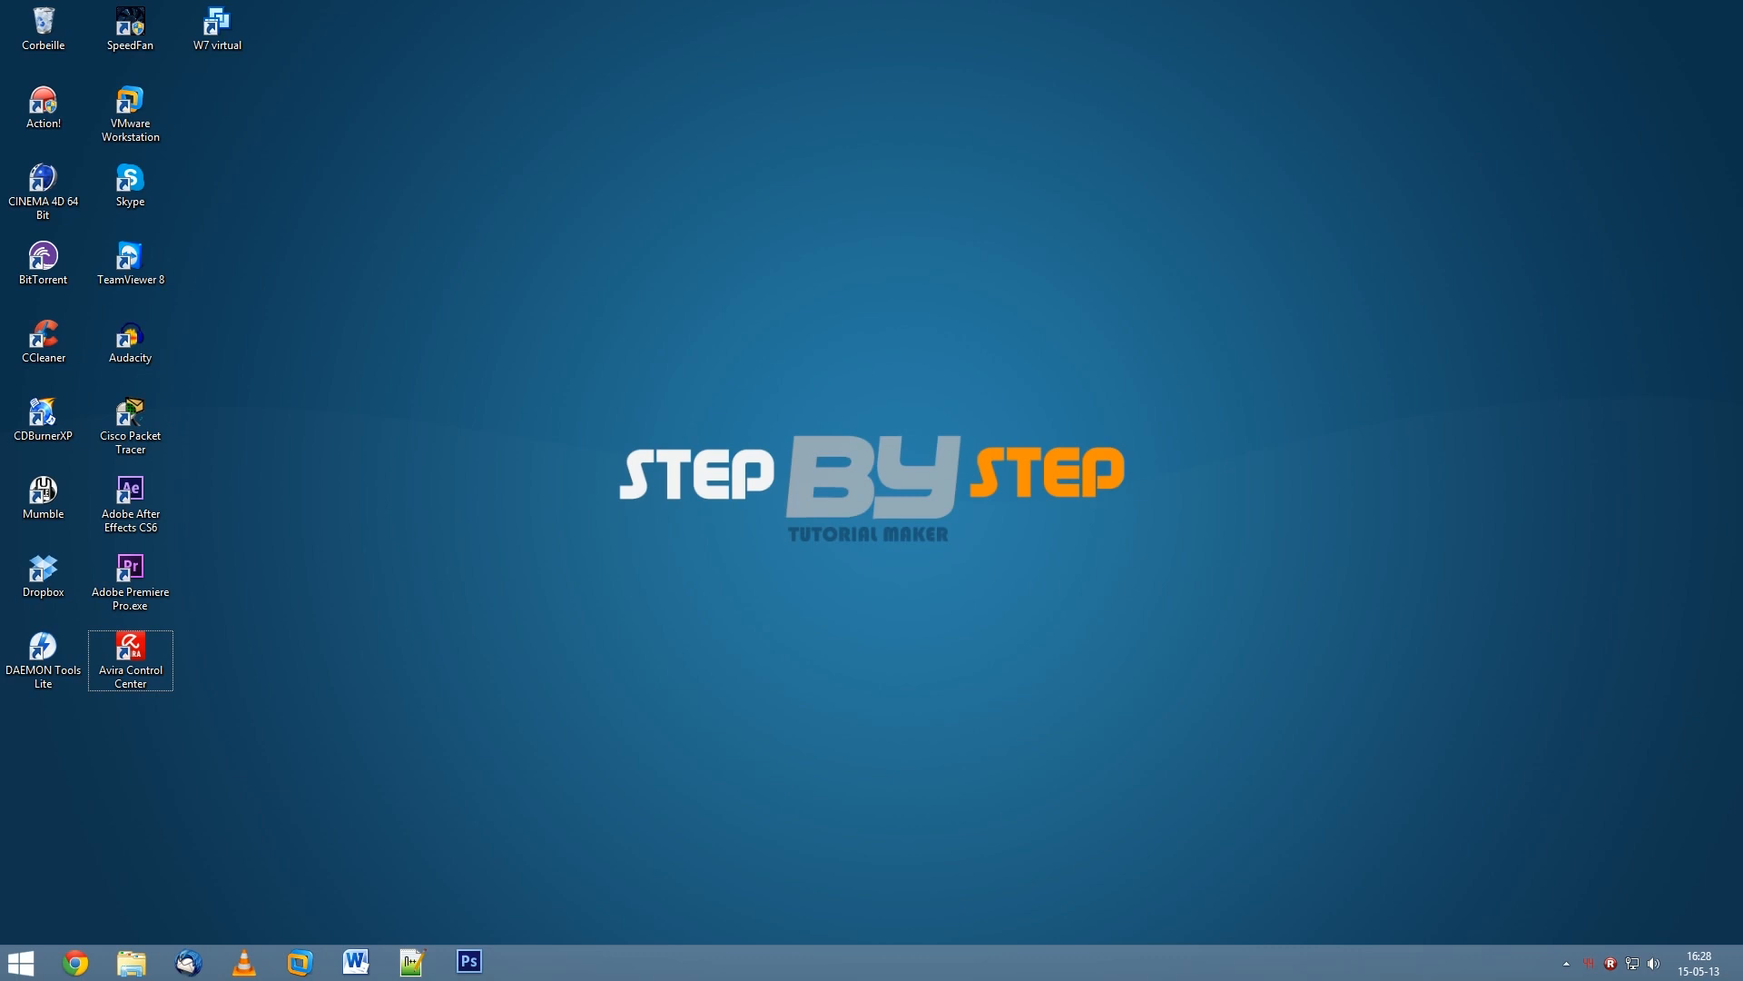
- Open the configuration of Avira Free Antivirus and enable Mode expert
{"action": "double_click", "coordinate": [145, 657]}
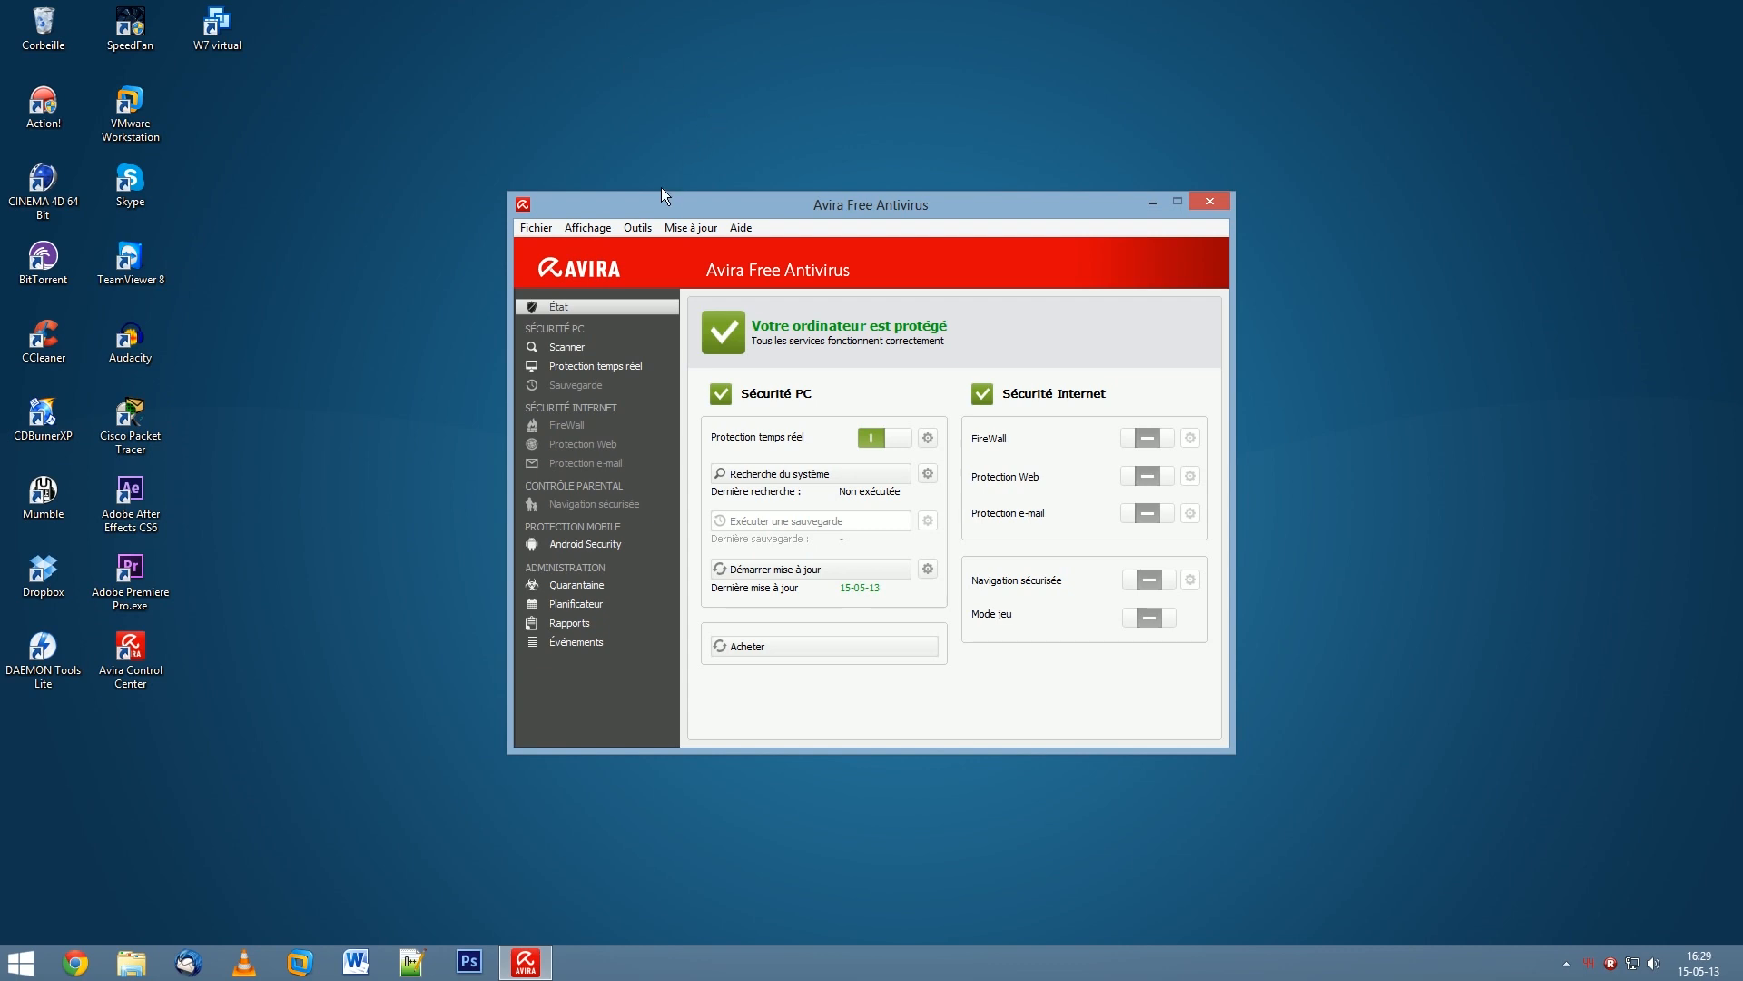
{"action": "left_click", "coordinate": [638, 229]}
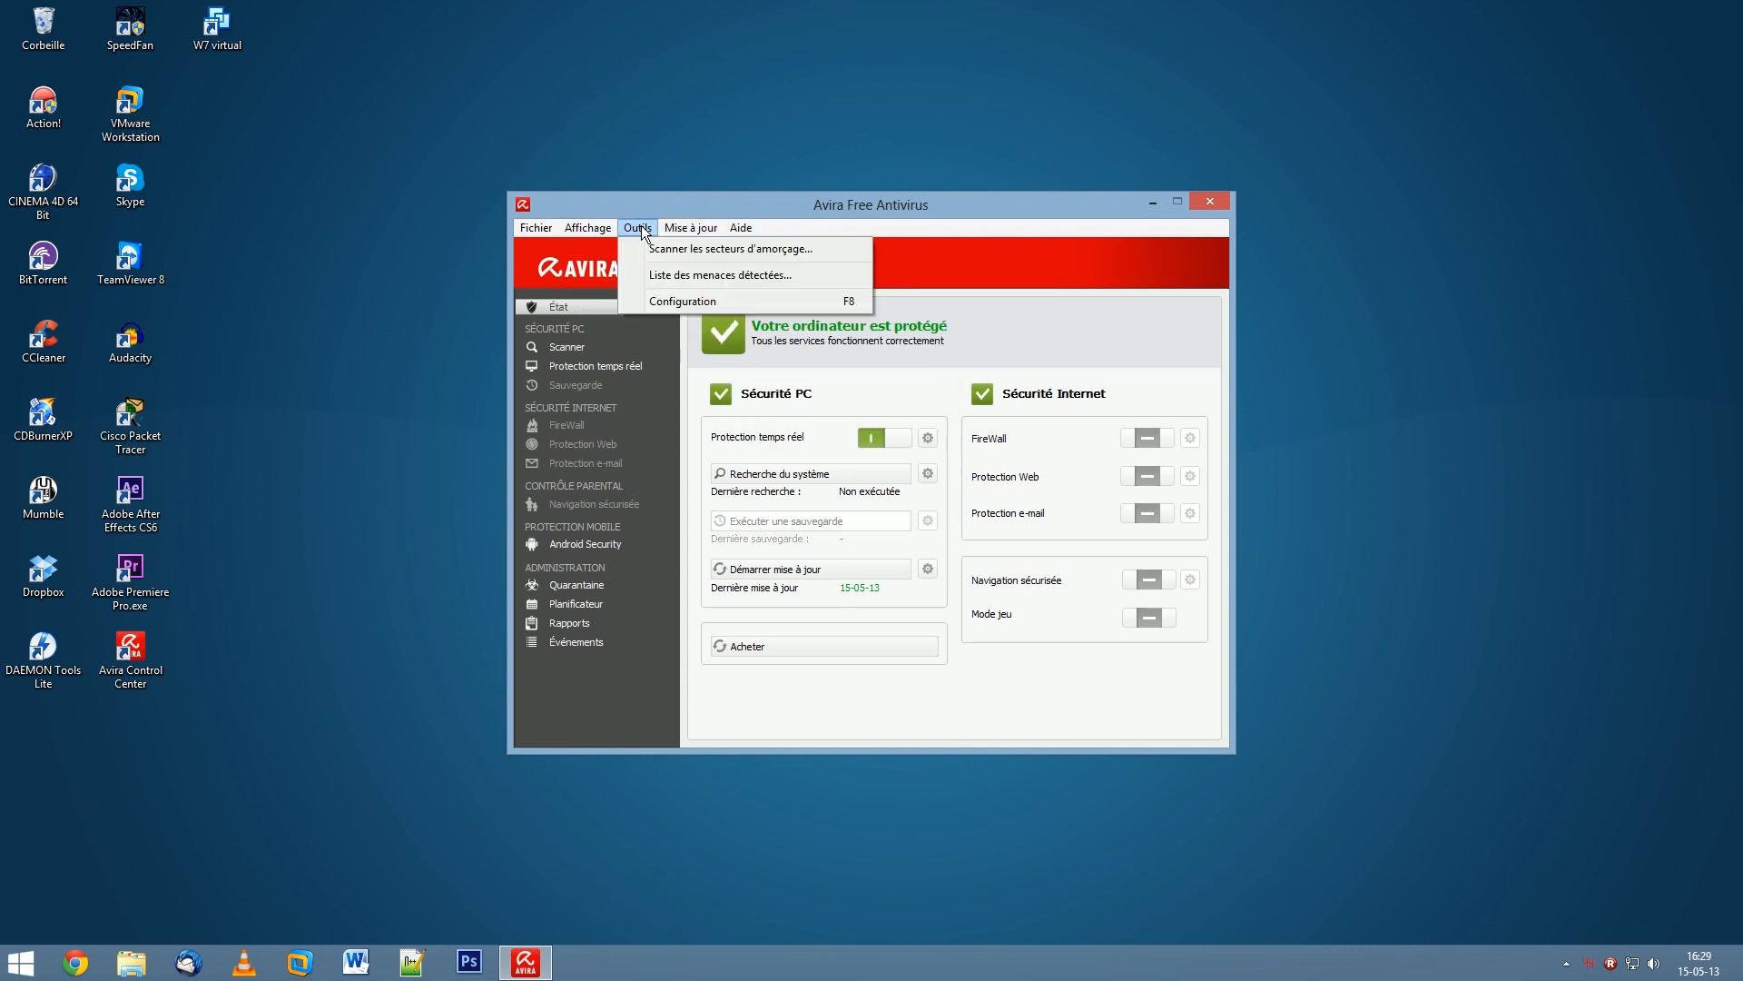
{"action": "left_click", "coordinate": [679, 302]}
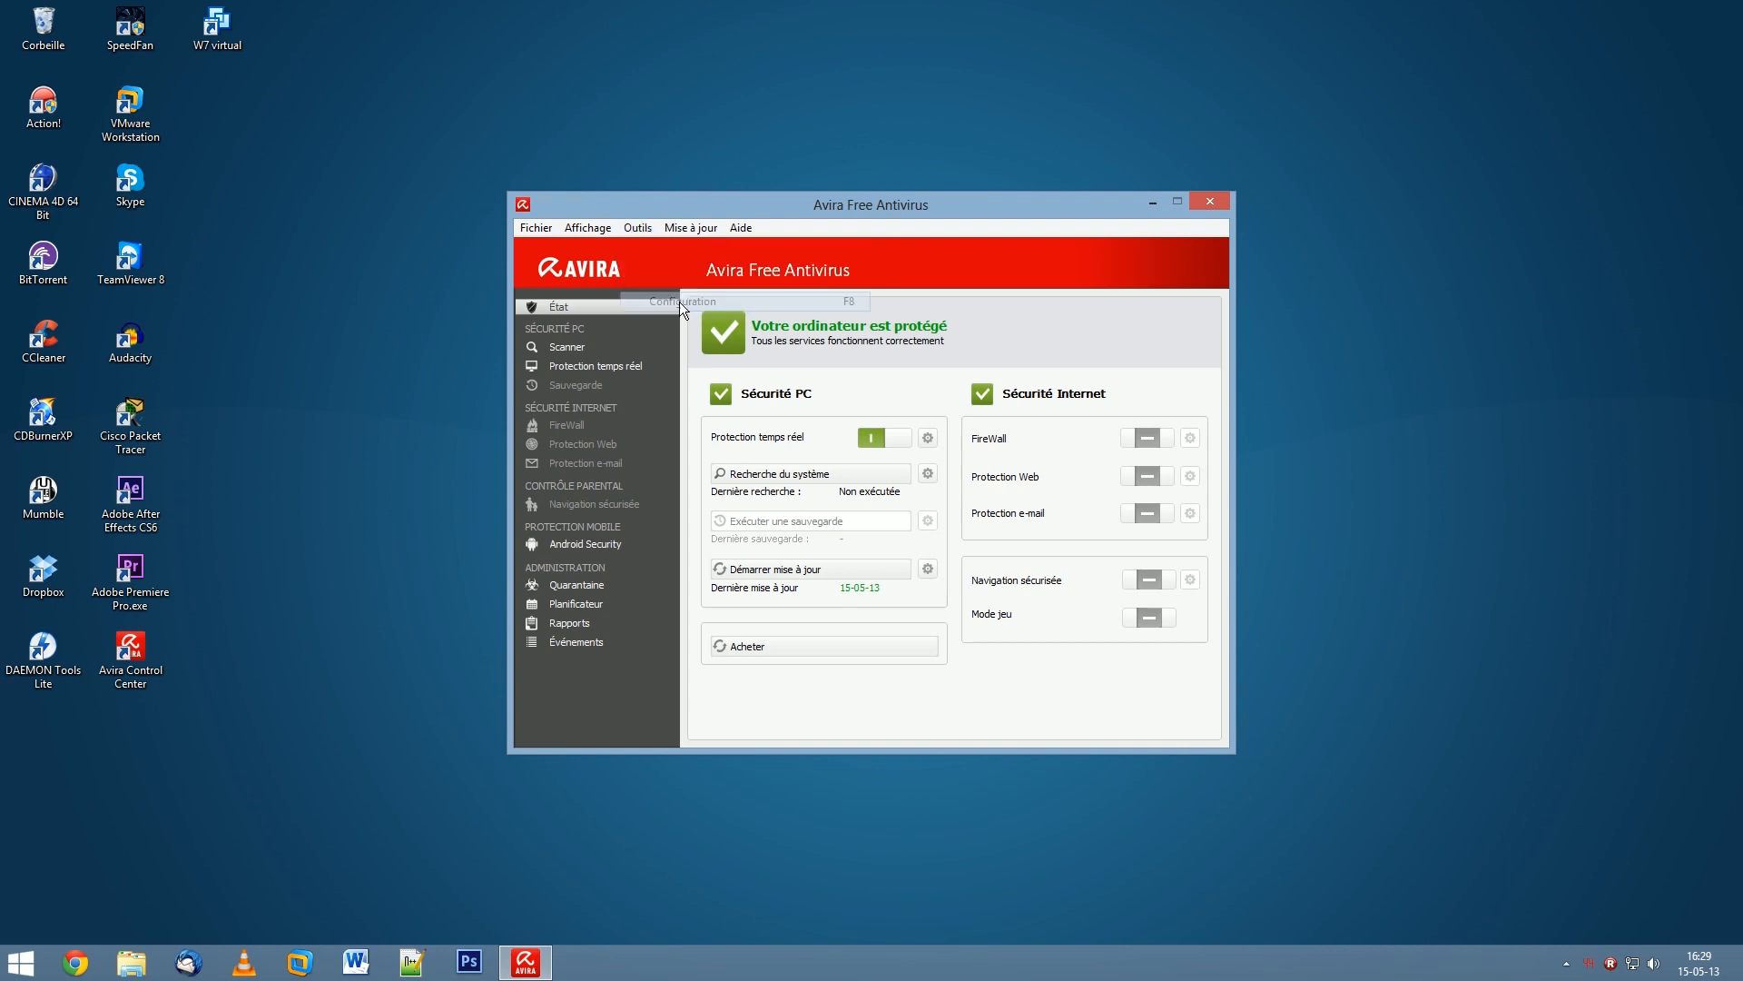
{"action": "left_click", "coordinate": [581, 400]}
{"action": "left_click", "coordinate": [592, 418]}
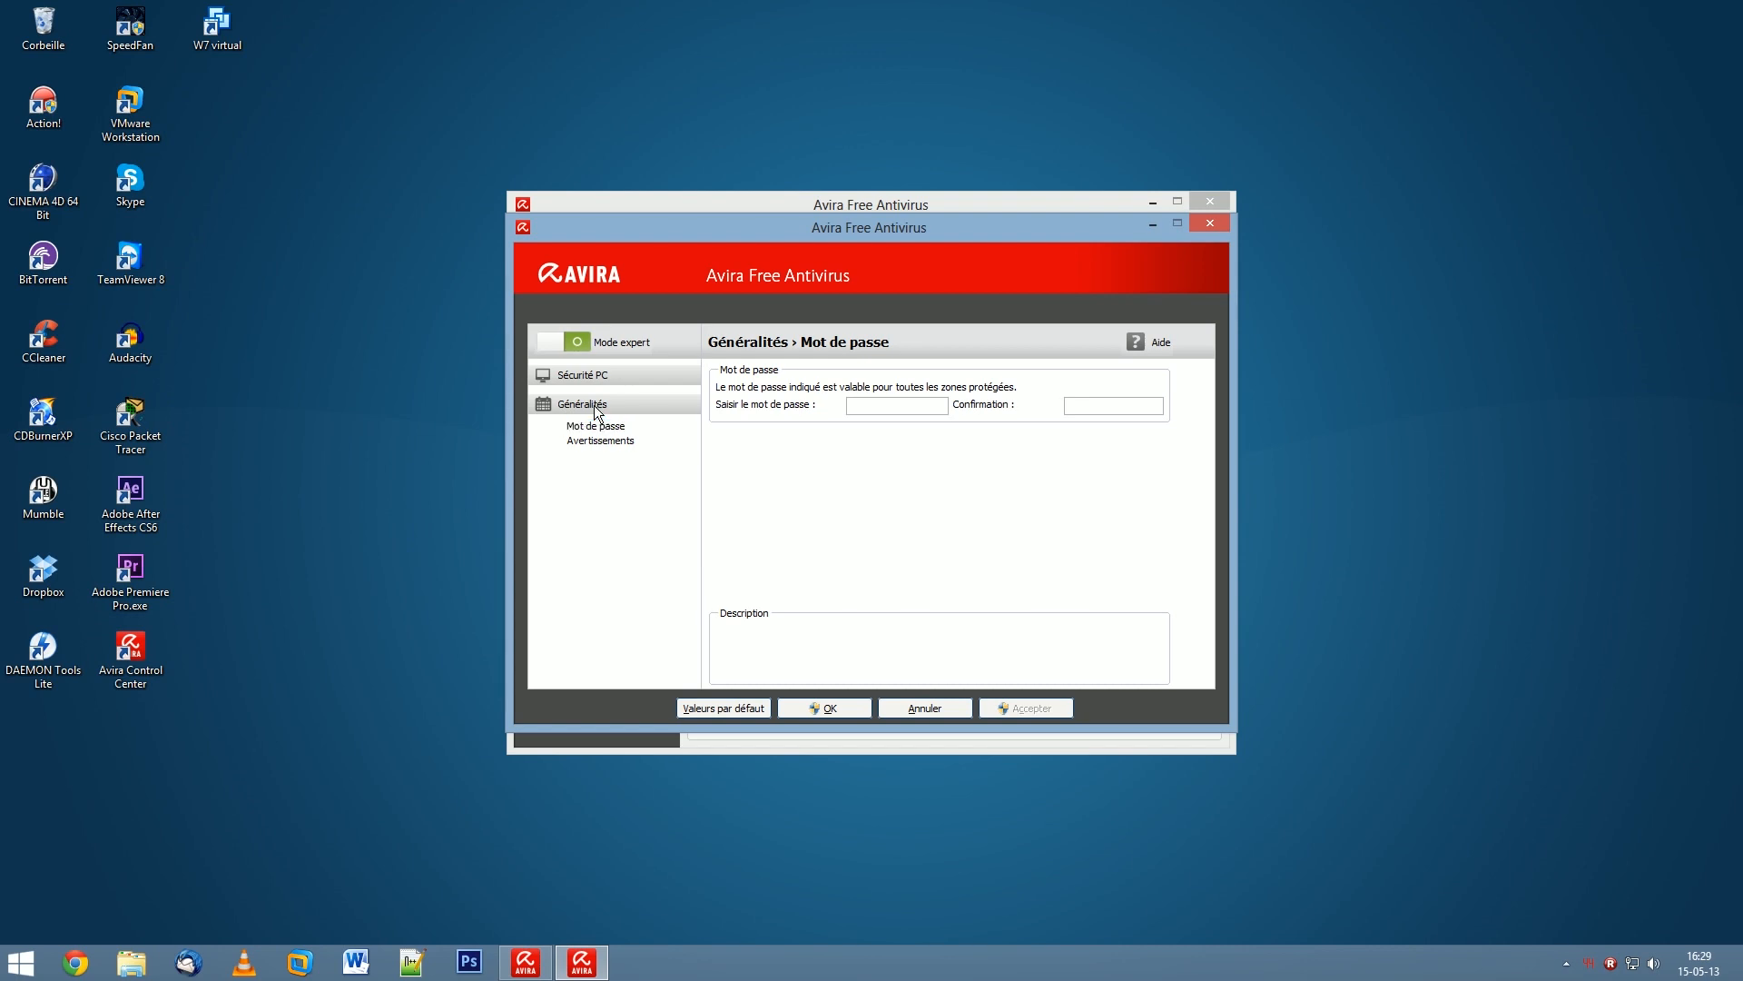
{"action": "left_click", "coordinate": [583, 379]}
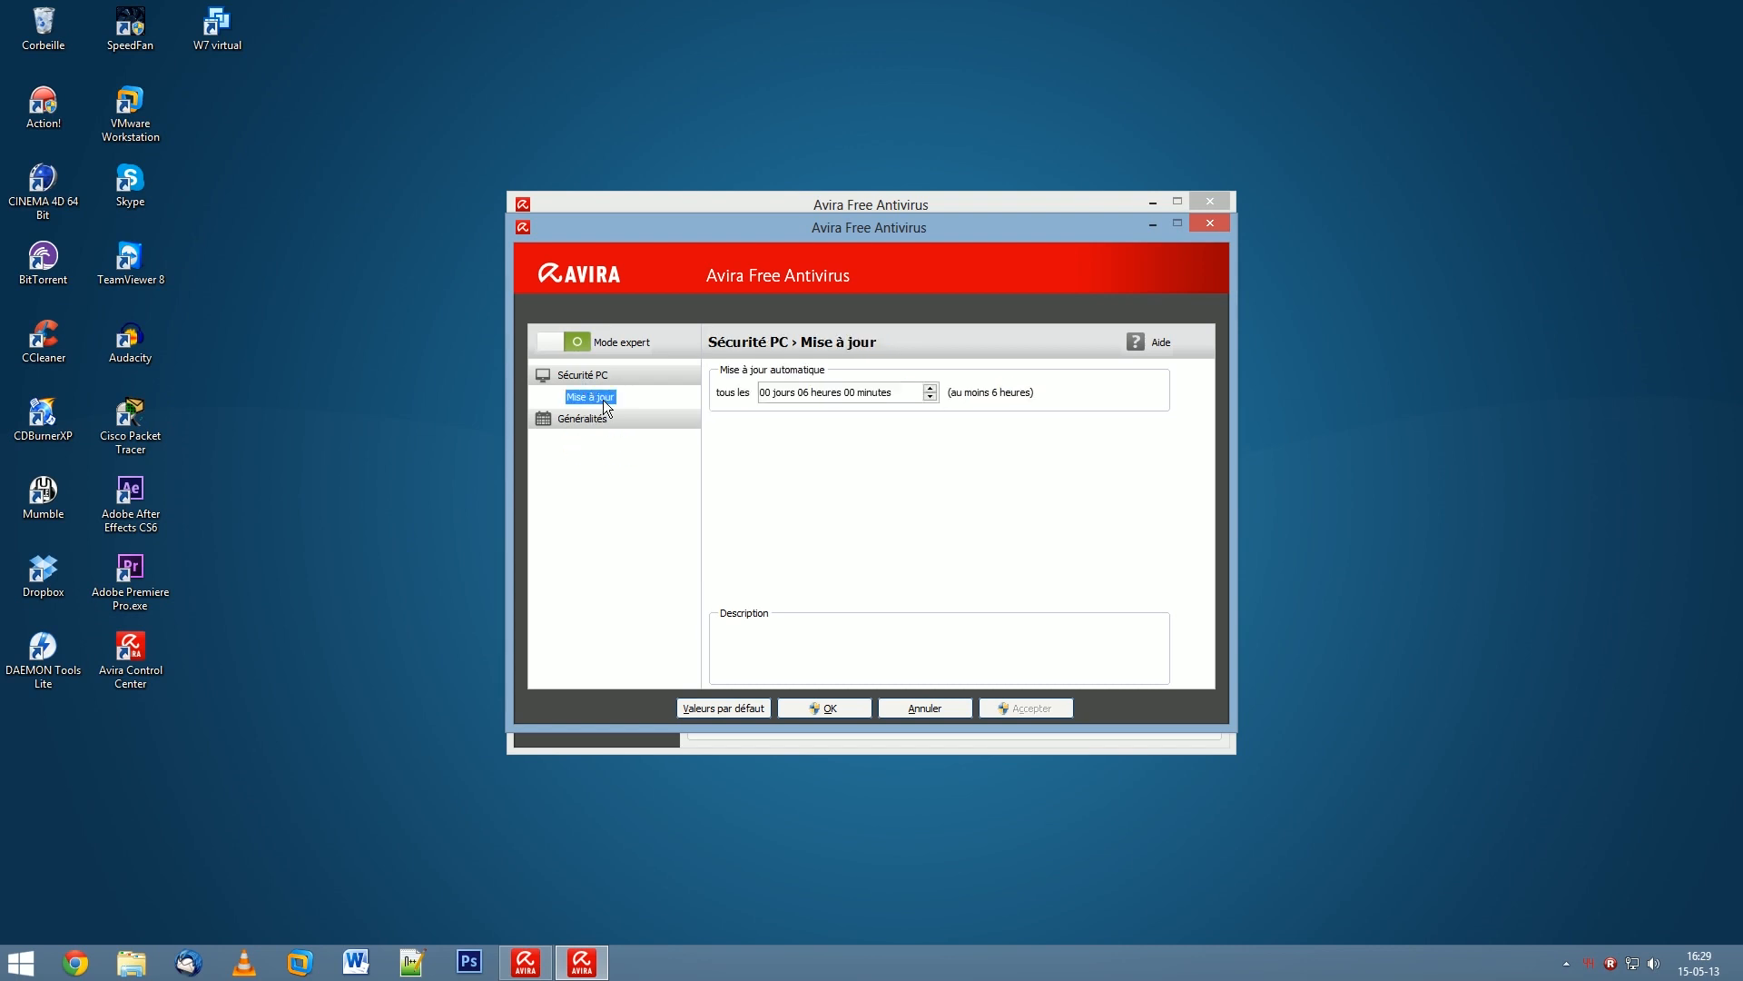
{"action": "left_click", "coordinate": [551, 347]}
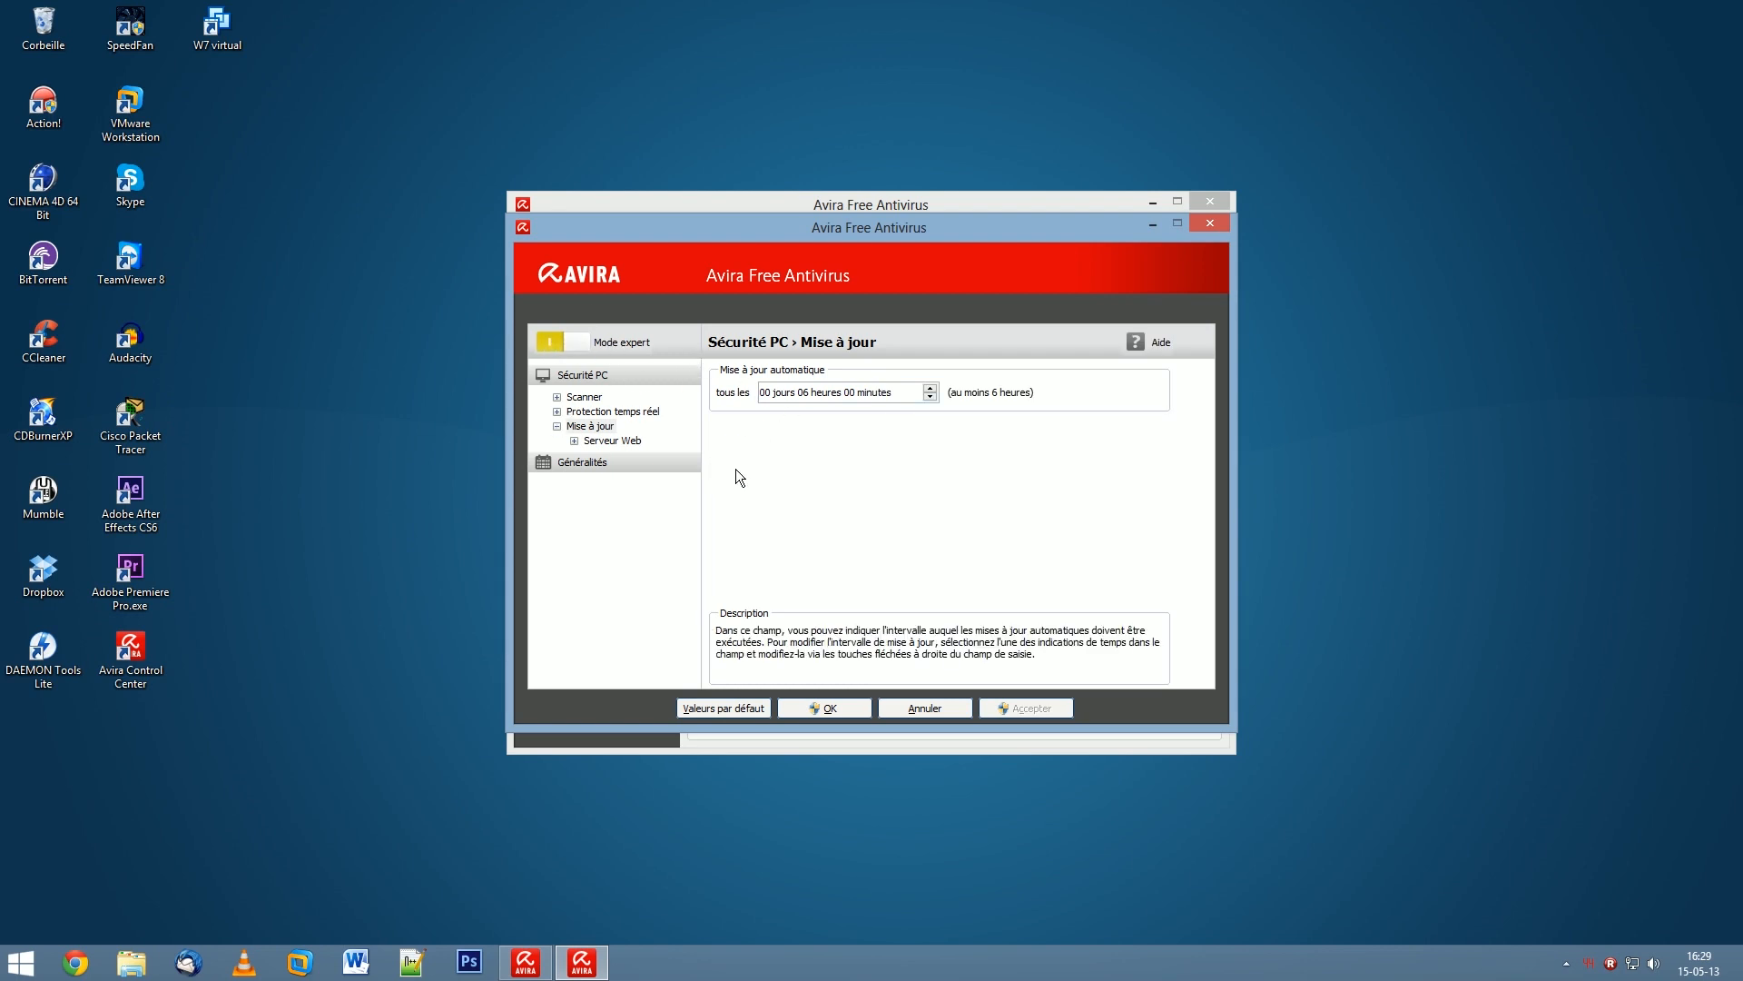
- In the Scanner's Recherche settings, set the files to scan to Tous les fichiers
{"action": "left_click", "coordinate": [556, 397]}
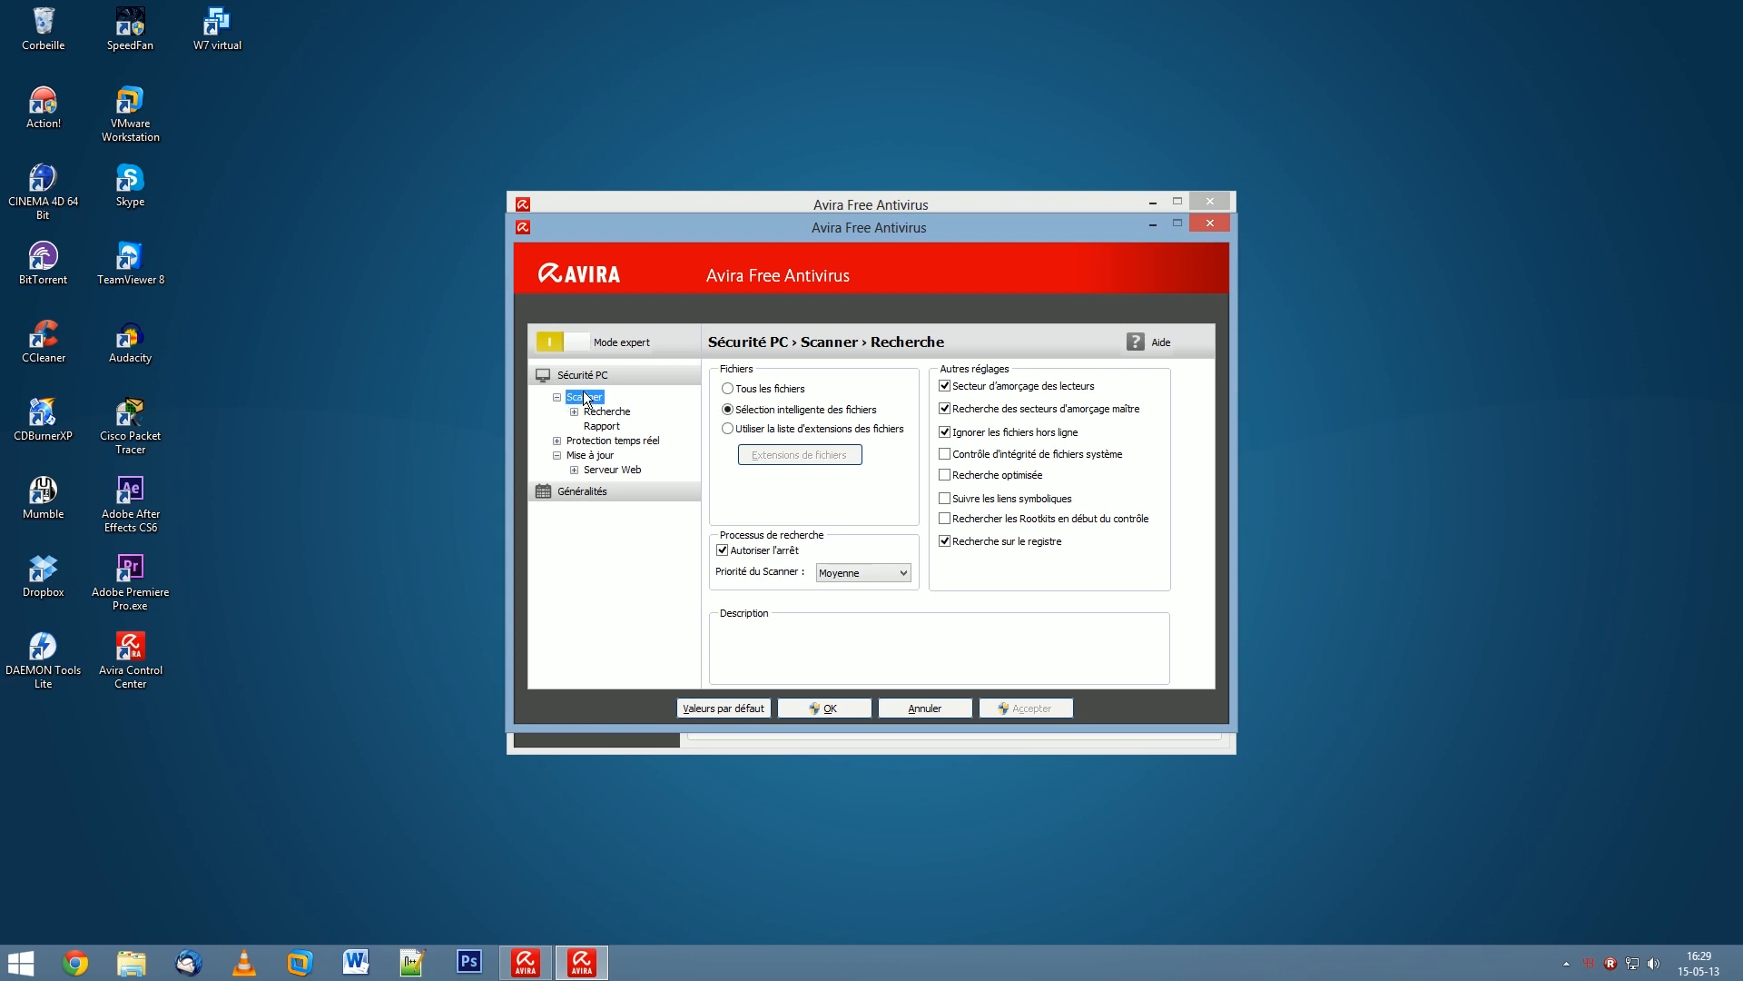
{"action": "left_click", "coordinate": [590, 411]}
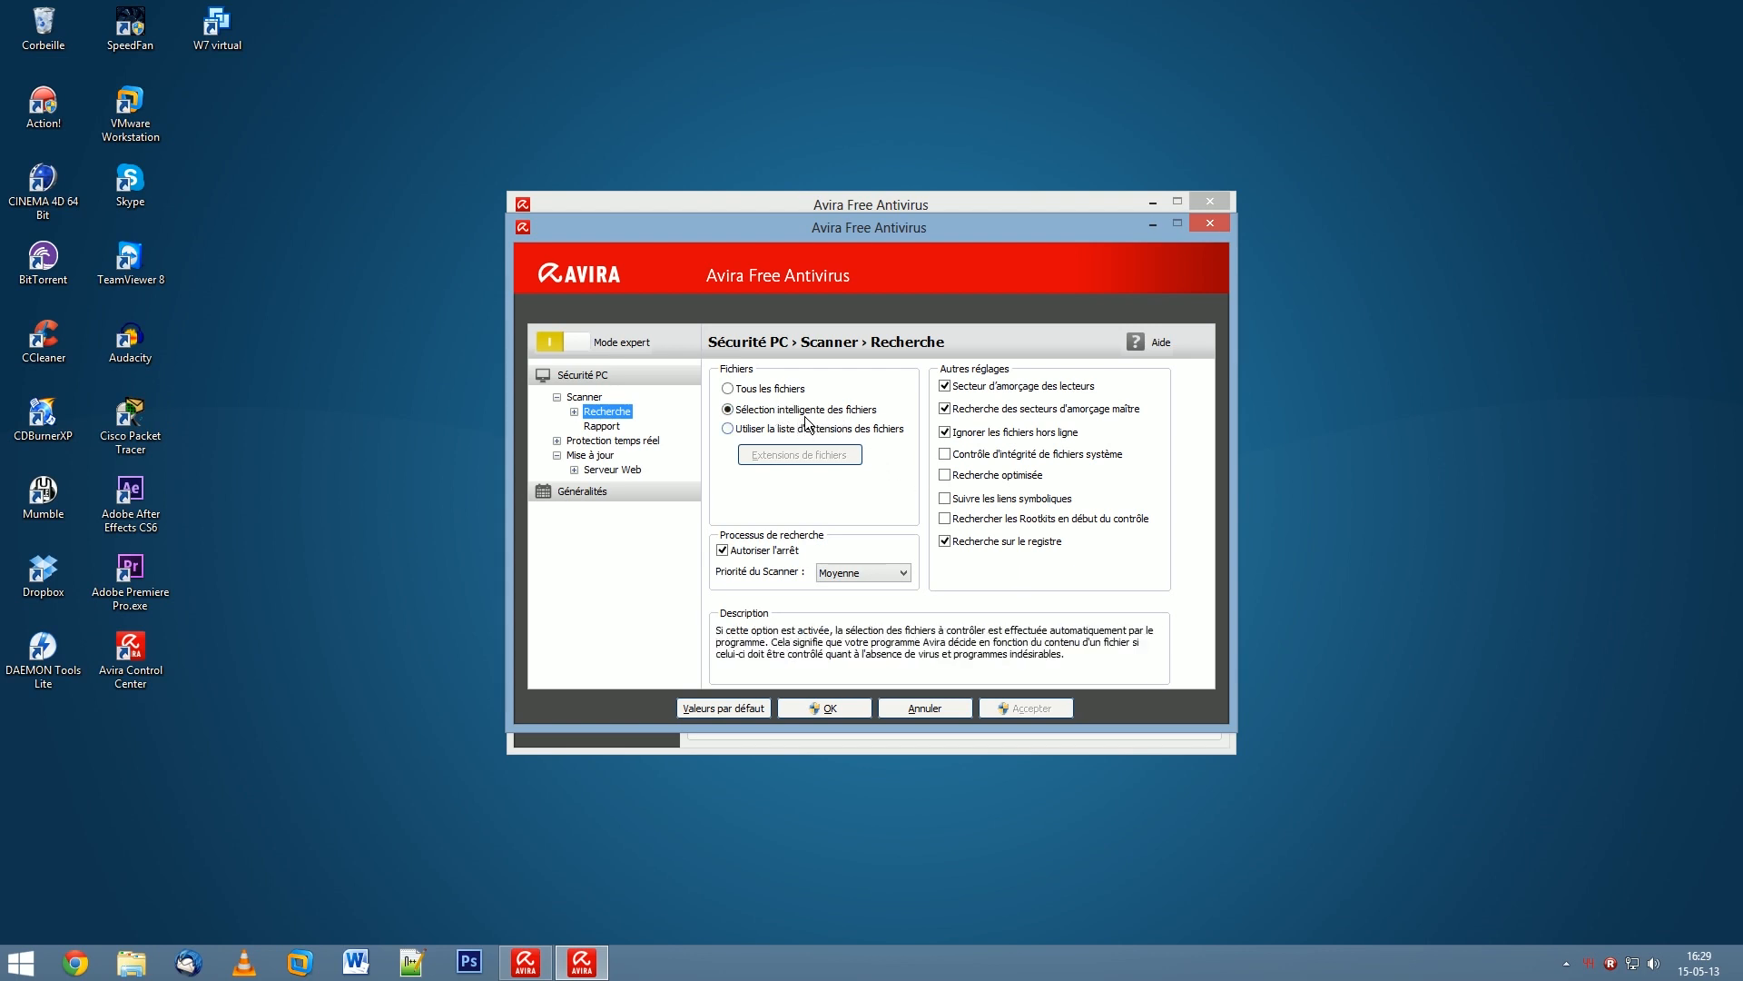
{"action": "left_click", "coordinate": [749, 391]}
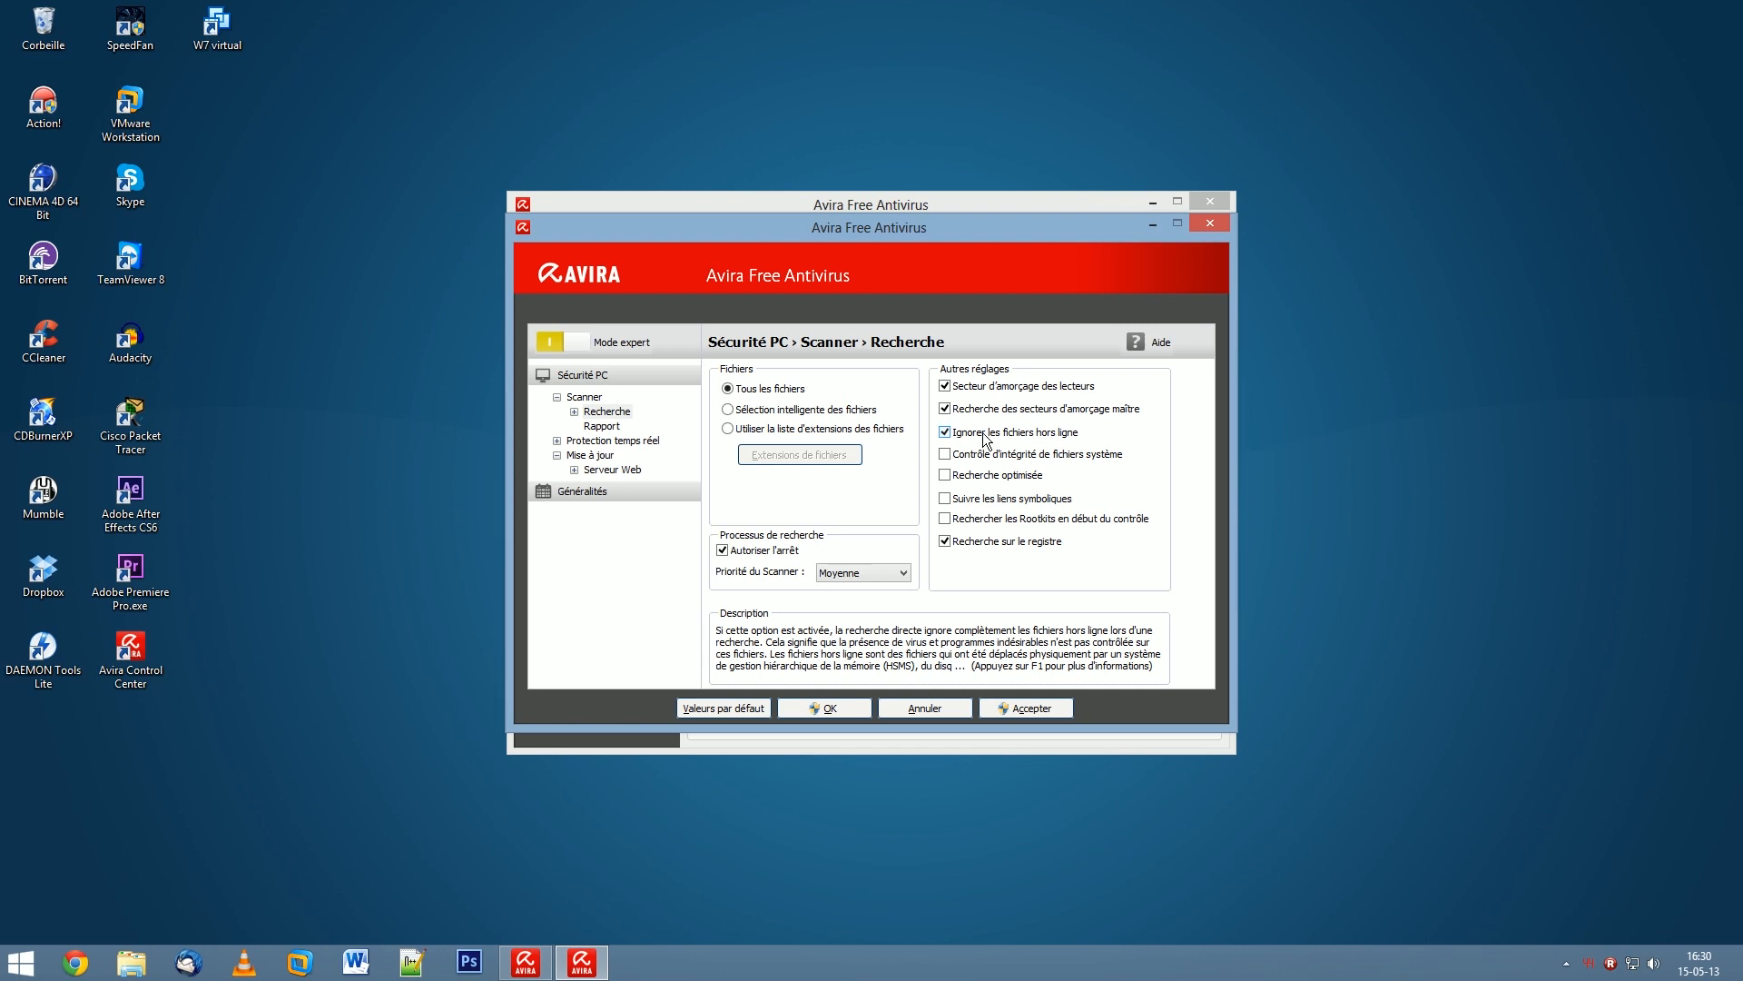
- Disable ignoring offline files for the scanner and enable system file integrity control, optimised search, following symbolic links and the initial rootkit search
{"action": "left_click", "coordinate": [945, 432]}
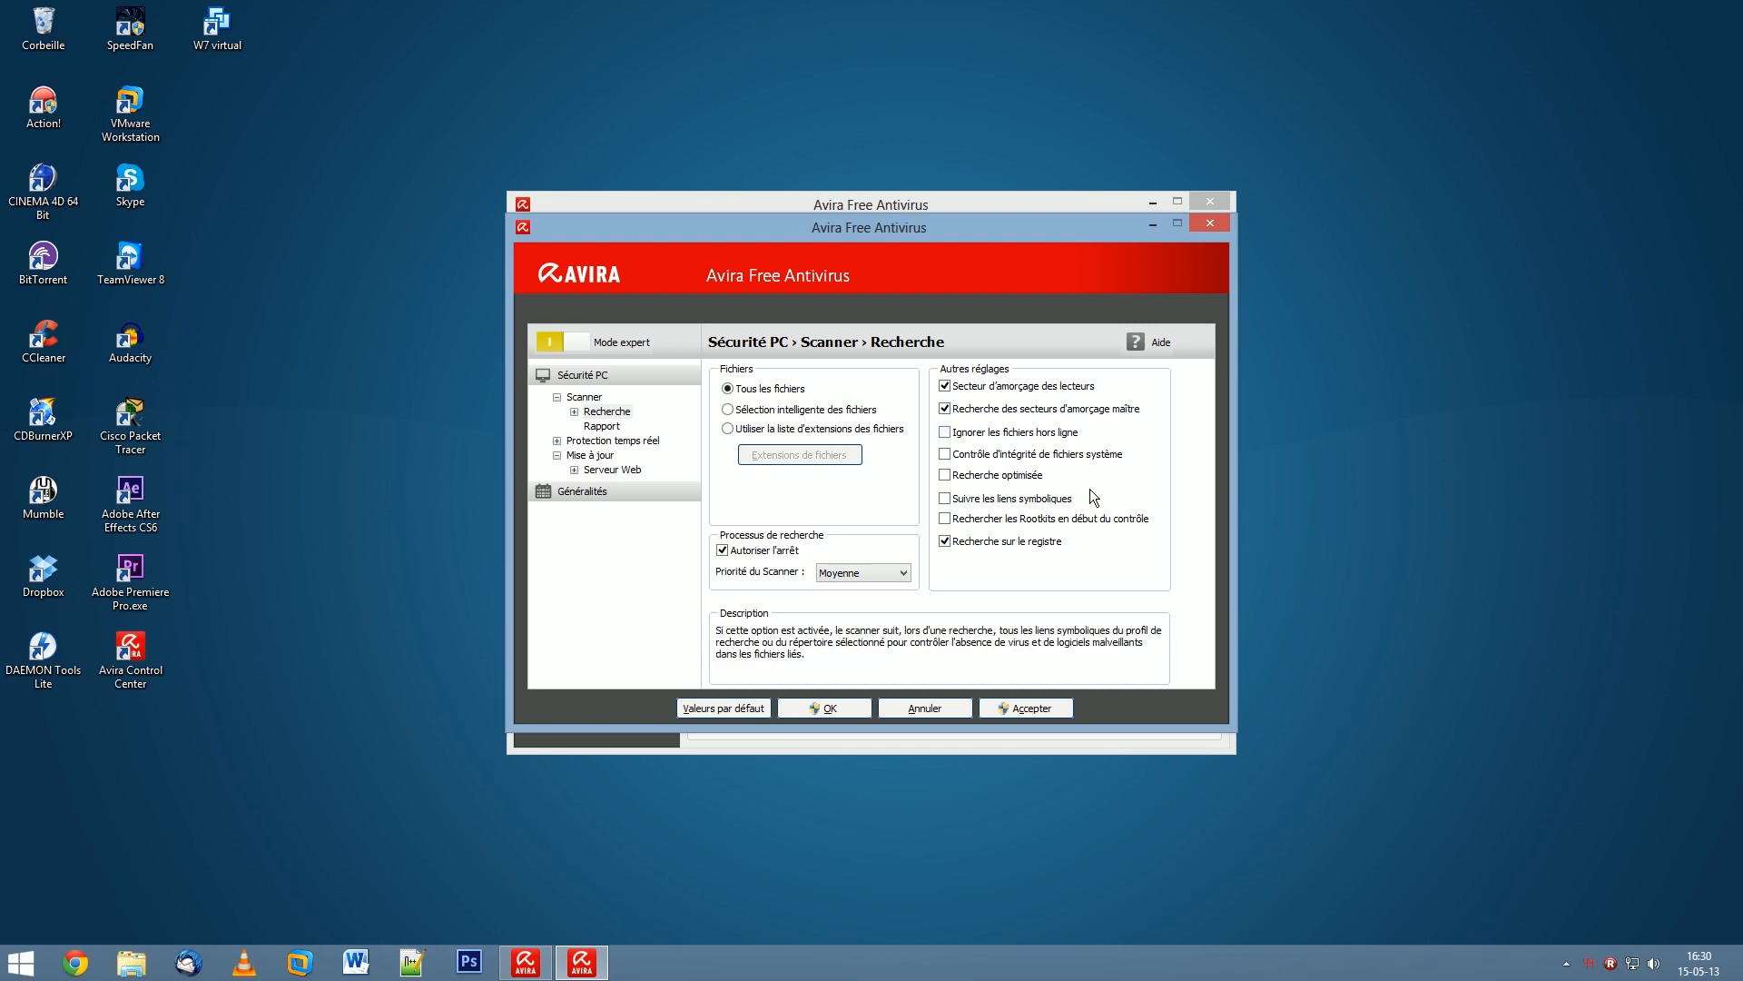
{"action": "left_click", "coordinate": [945, 454]}
{"action": "left_click", "coordinate": [945, 475]}
{"action": "left_click", "coordinate": [946, 498]}
{"action": "left_click", "coordinate": [947, 519]}
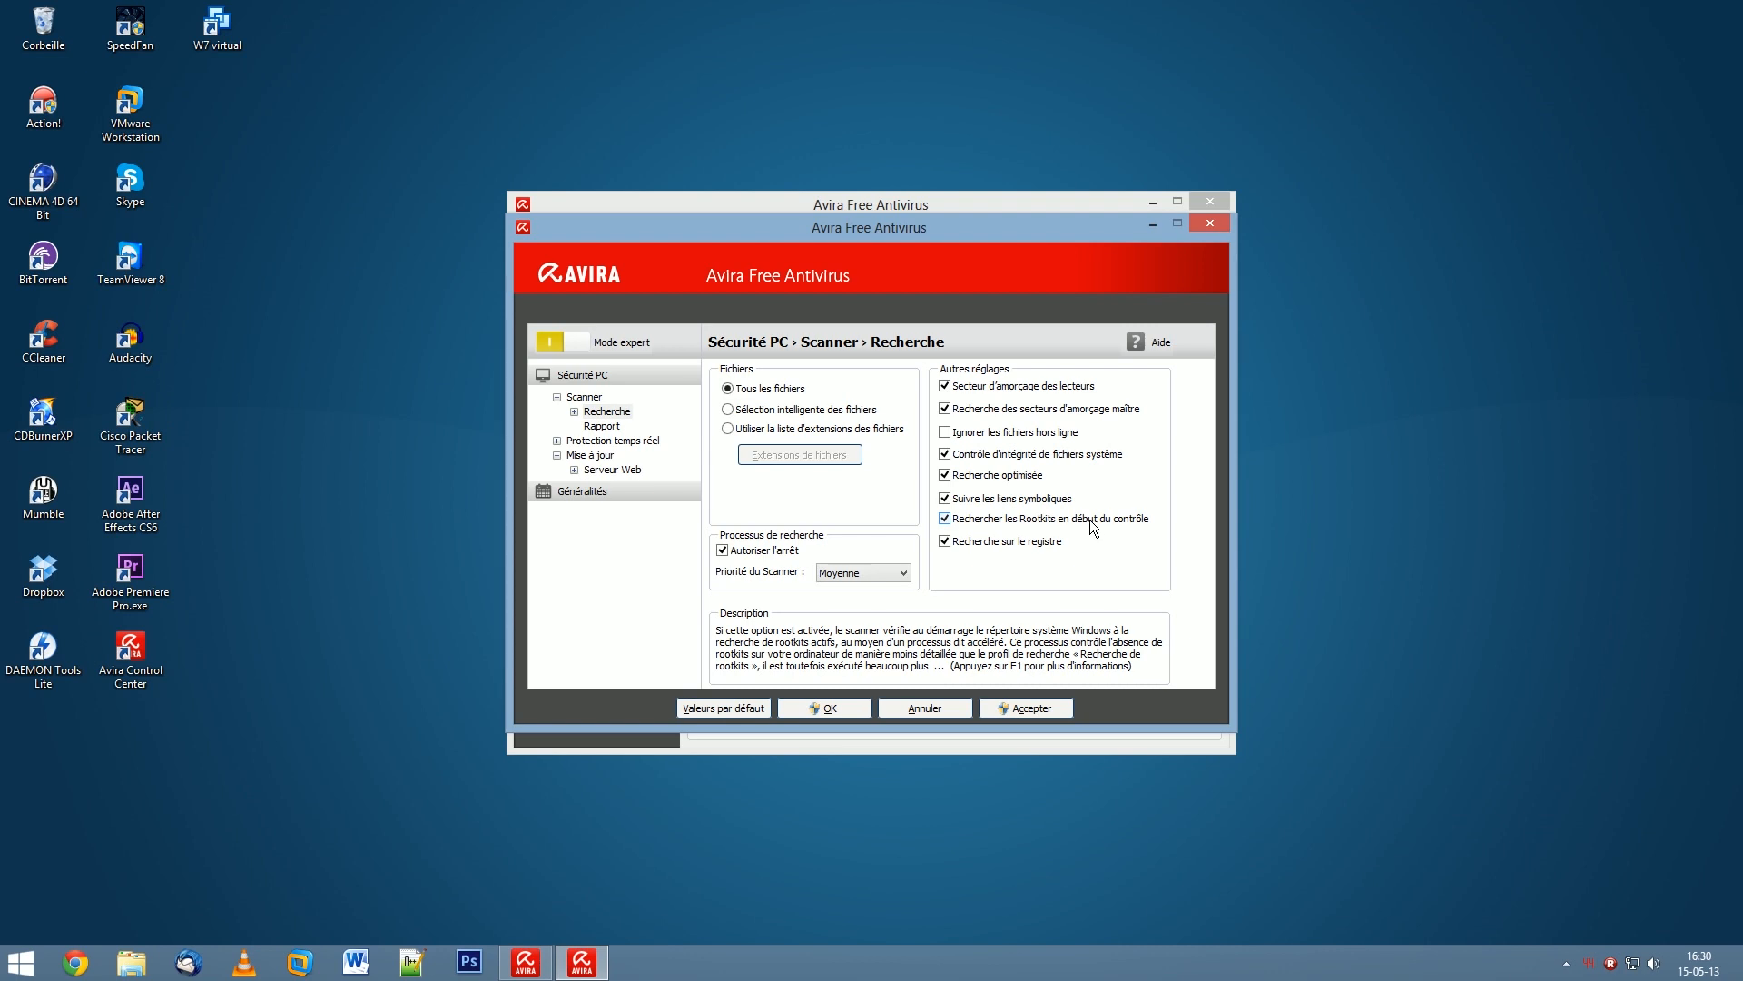
{"action": "mouse_move", "coordinate": [1160, 480]}
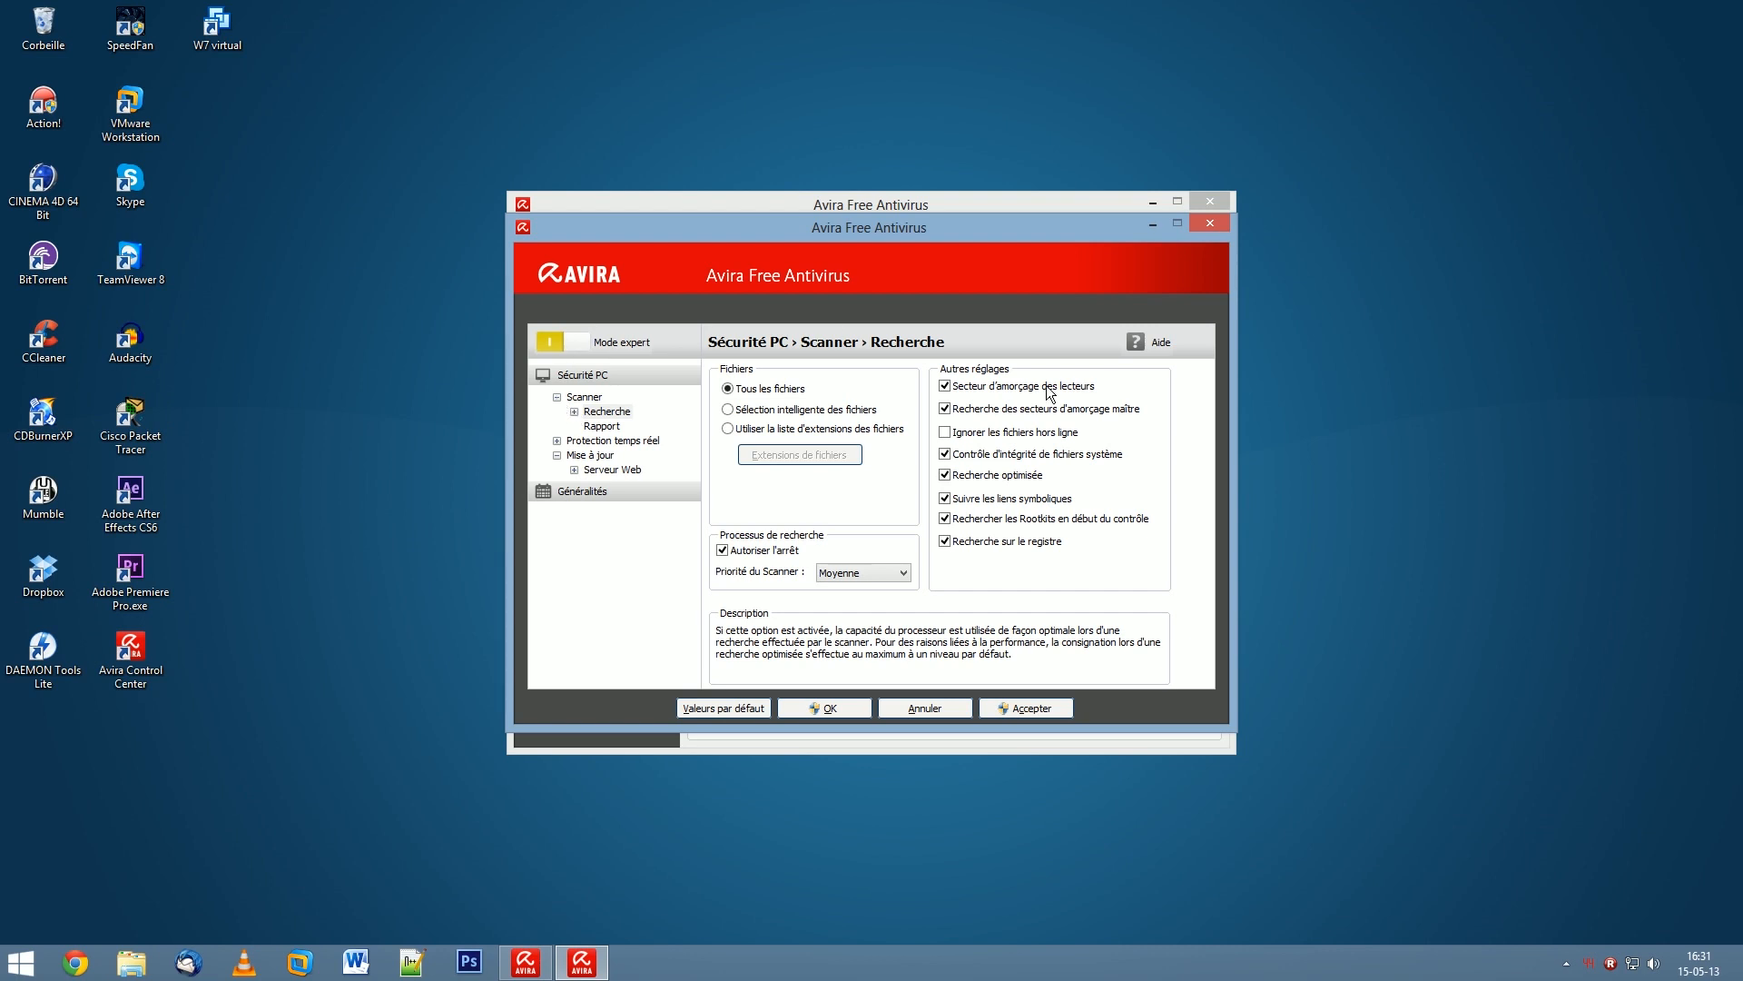
{"action": "mouse_move", "coordinate": [999, 413]}
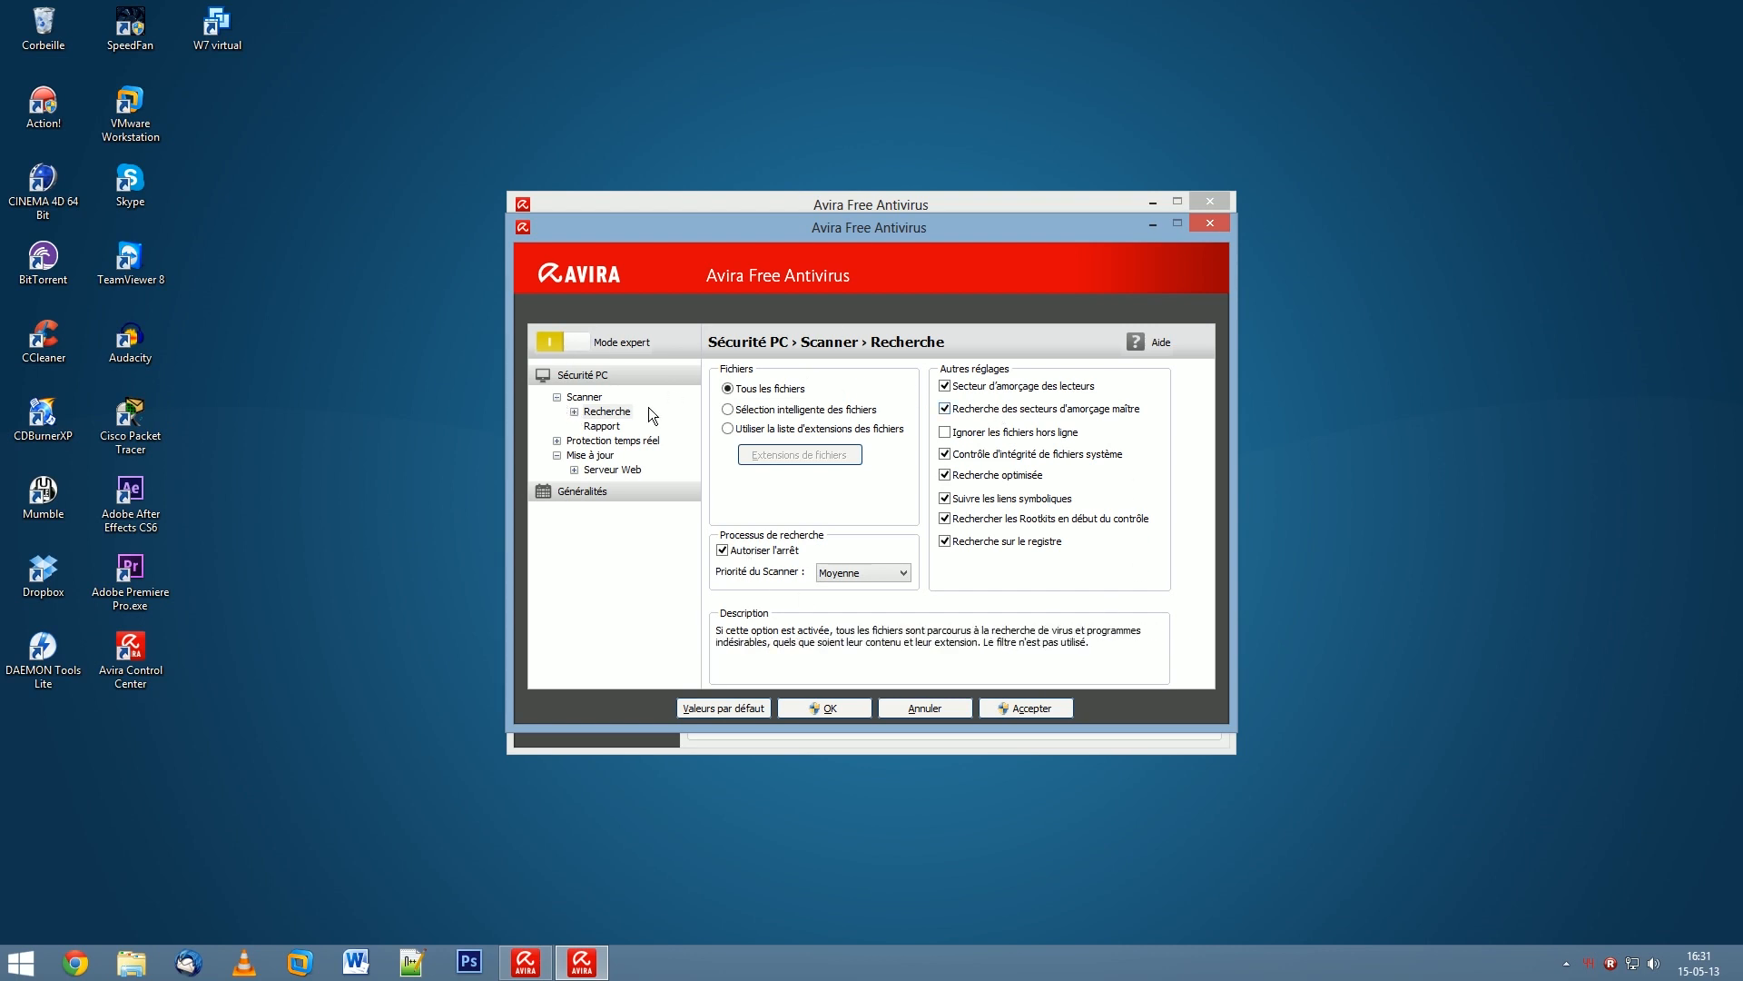
- Try the scanner's Automatique detection action with quarantine copy, Réparer as primary and Supprimer as secondary action, and return it to Interactif
{"action": "left_click", "coordinate": [575, 412]}
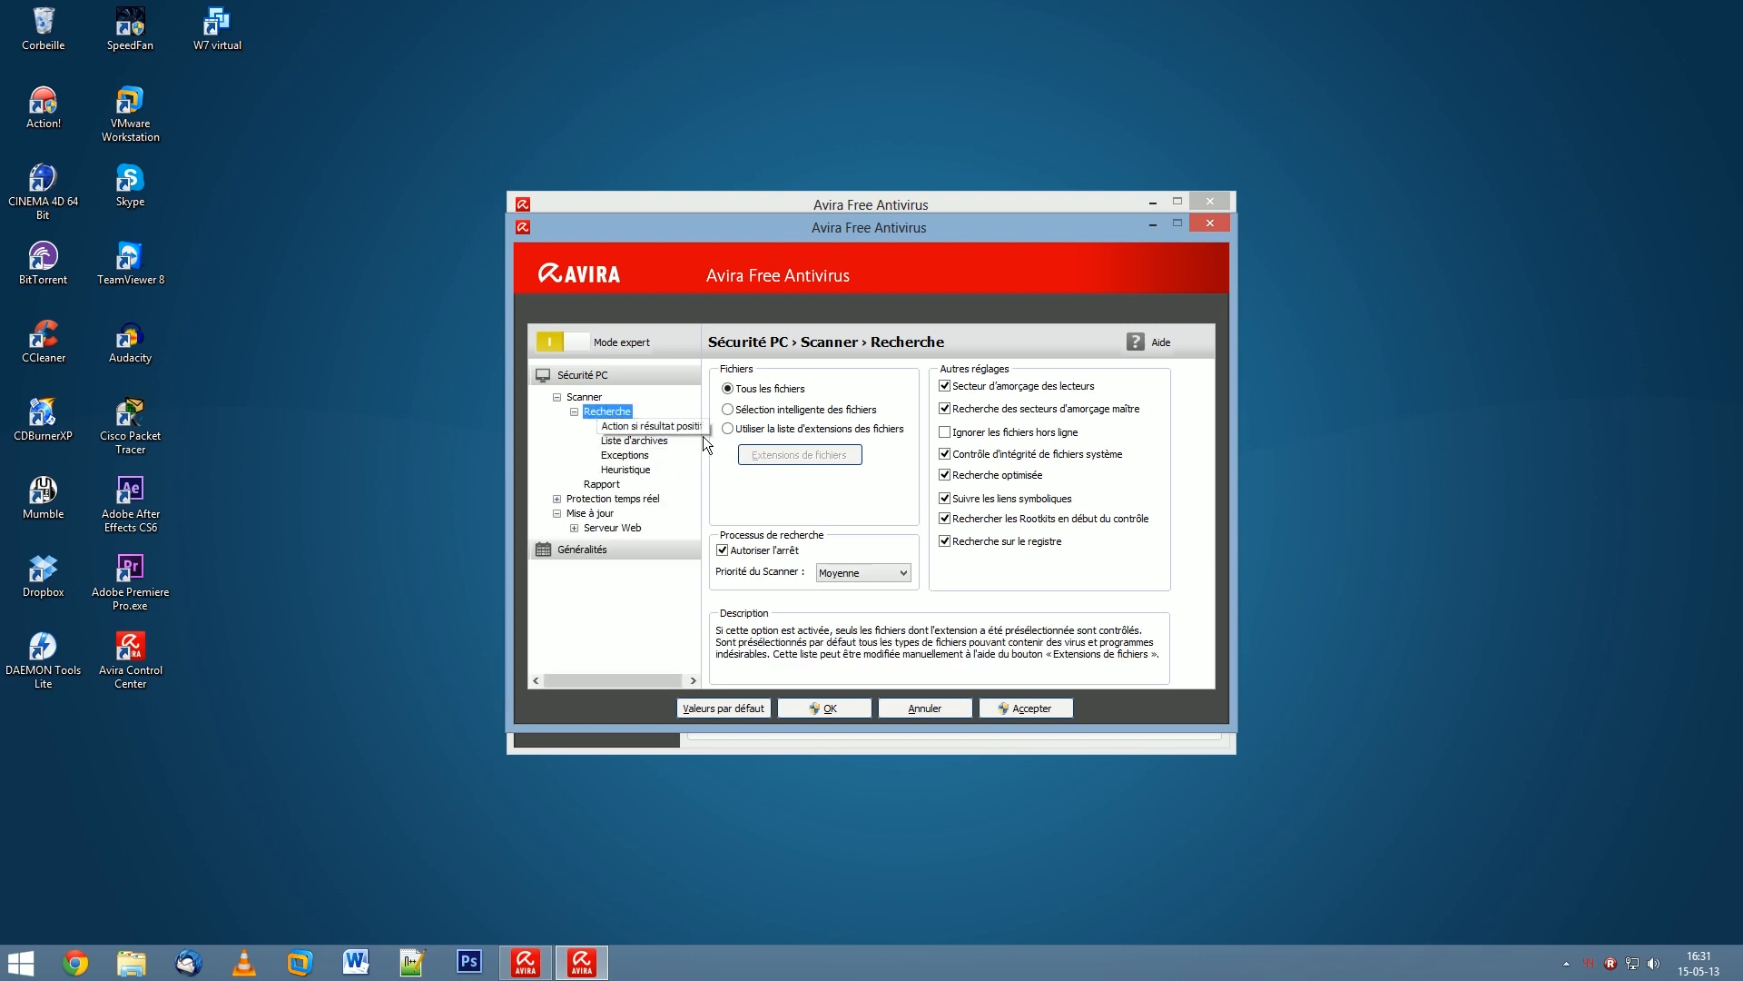
{"action": "left_click", "coordinate": [661, 429]}
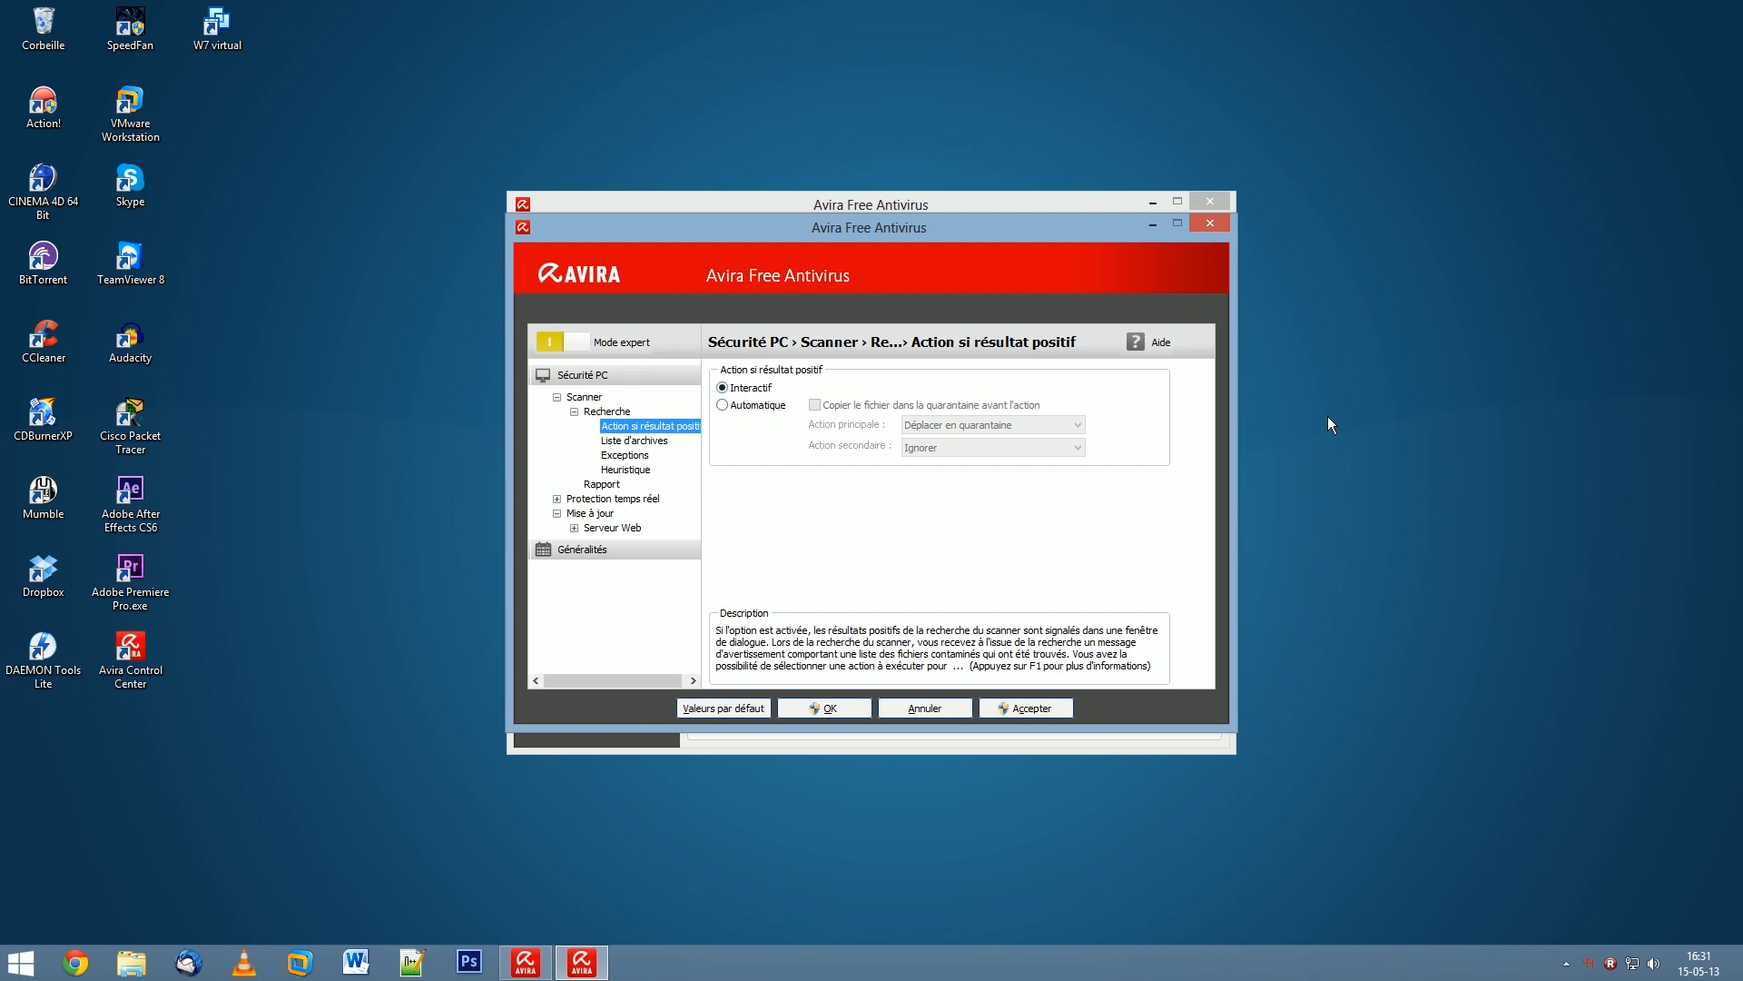
{"action": "left_click", "coordinate": [760, 406]}
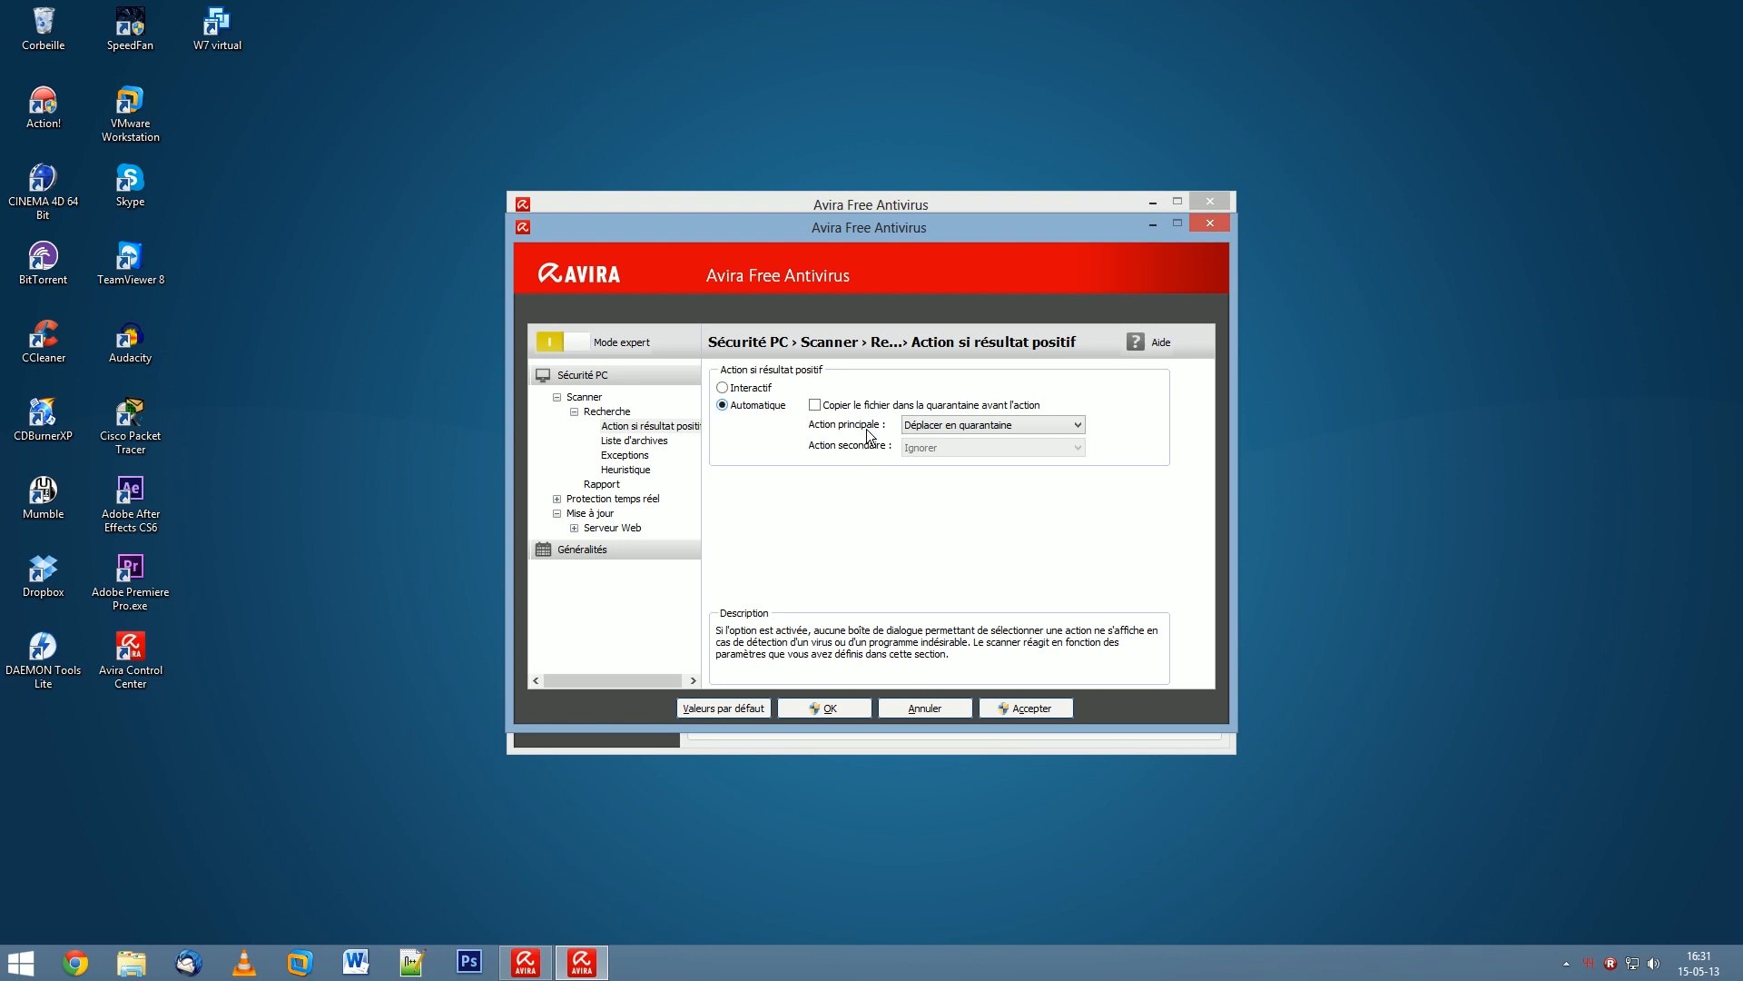
{"action": "left_click", "coordinate": [849, 405]}
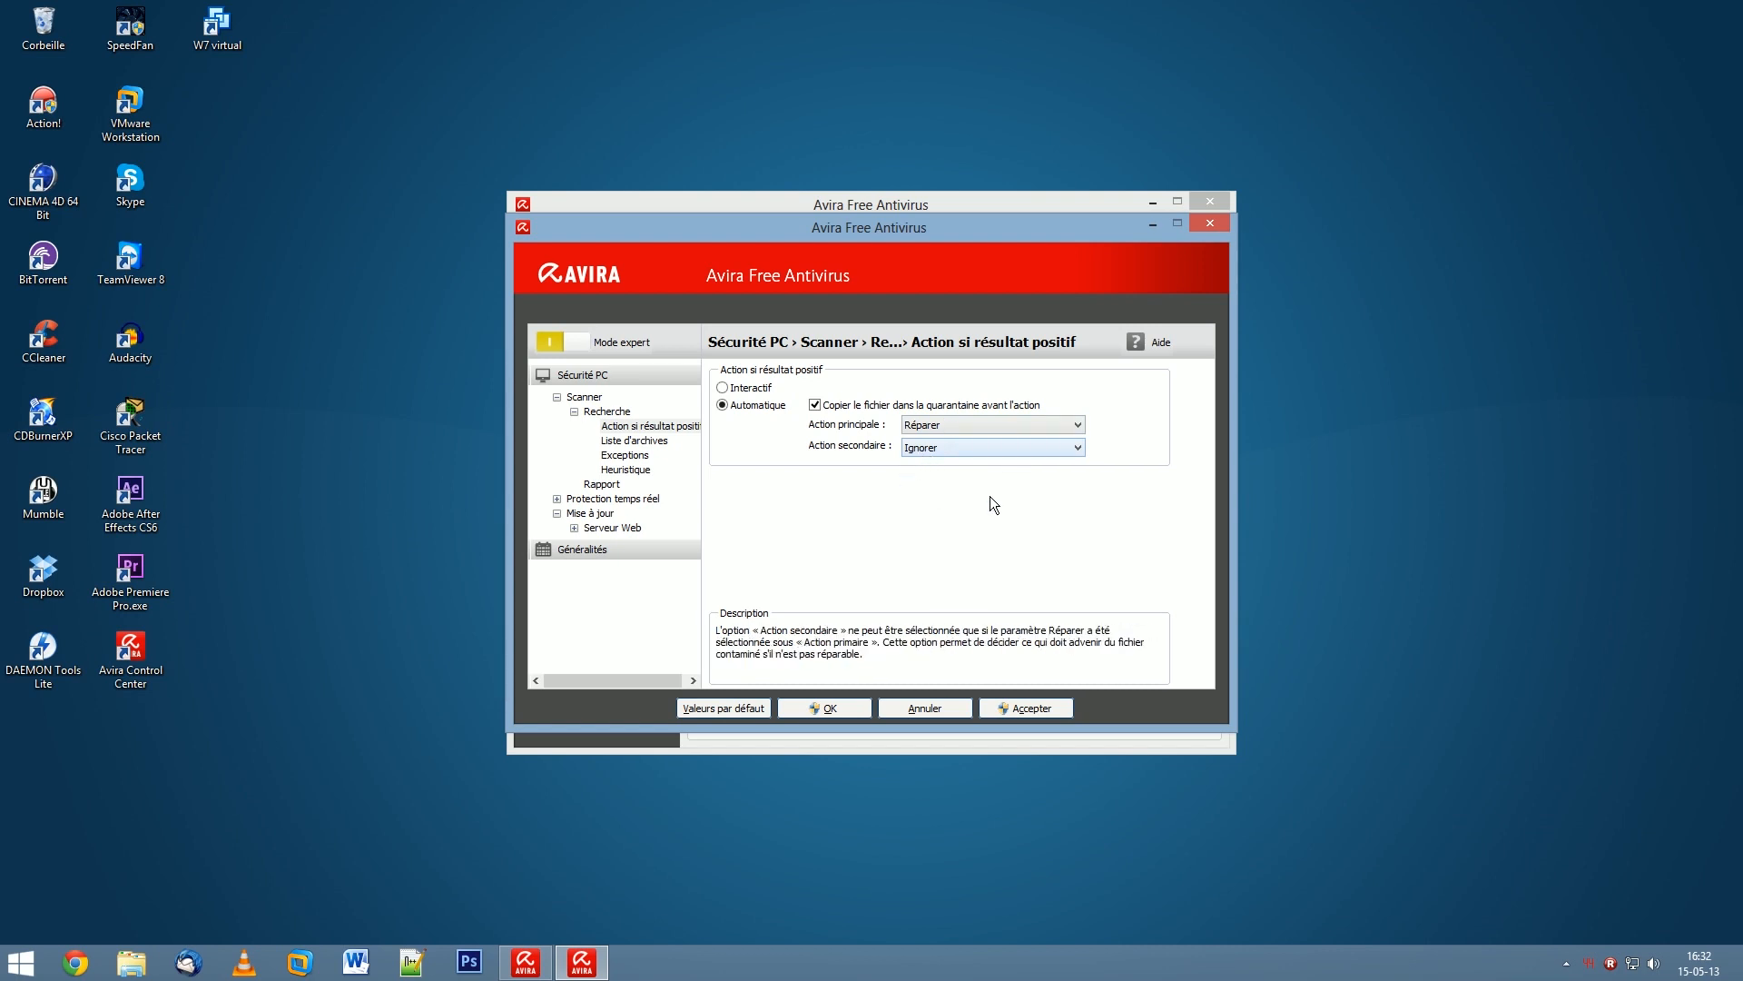
{"action": "left_click", "coordinate": [975, 447]}
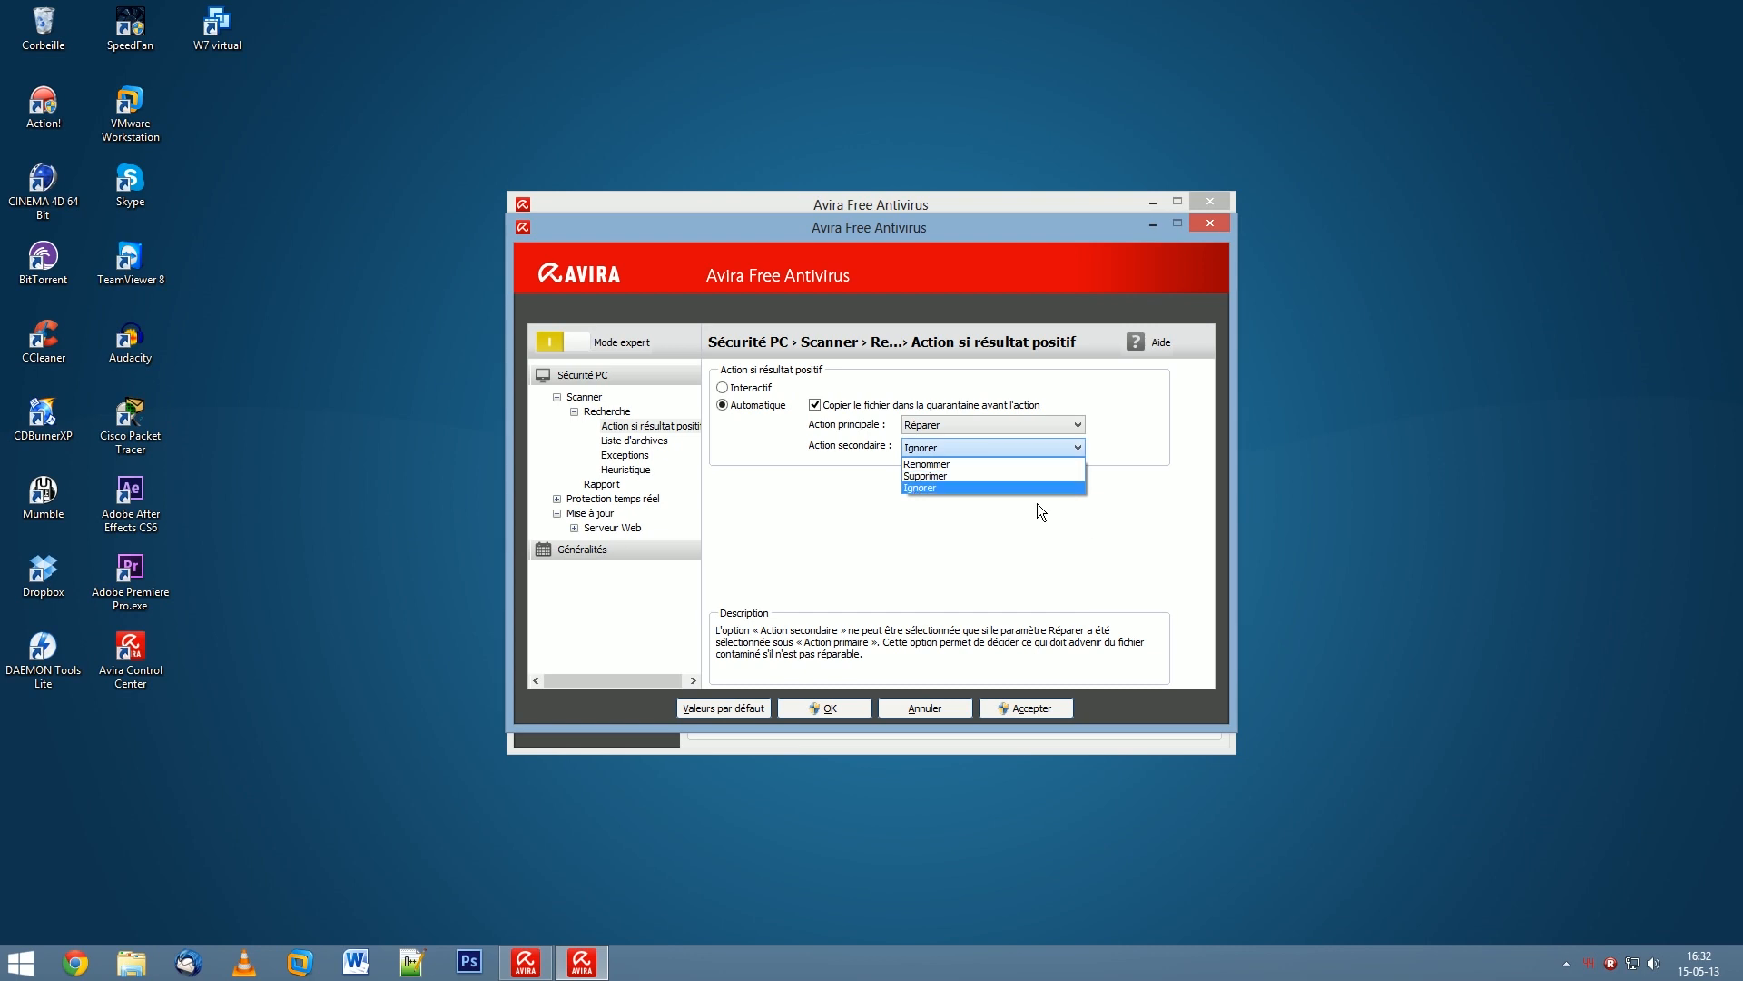
{"action": "left_click", "coordinate": [984, 478]}
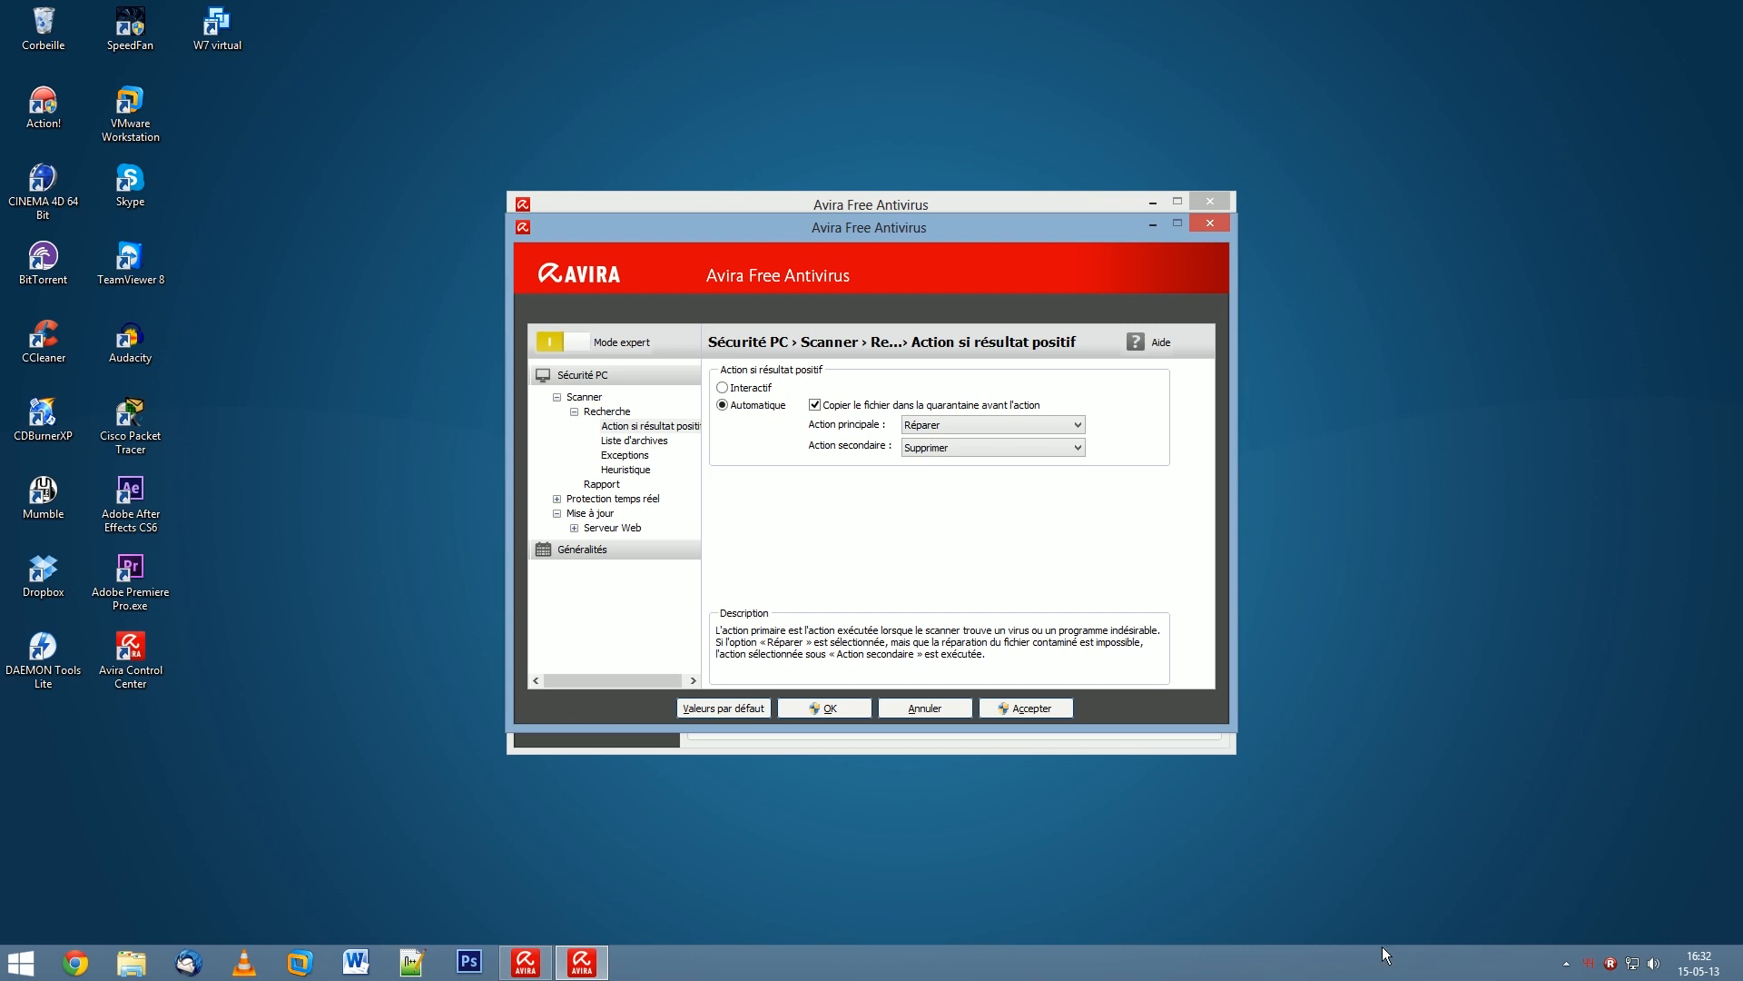
{"action": "left_click", "coordinate": [733, 391]}
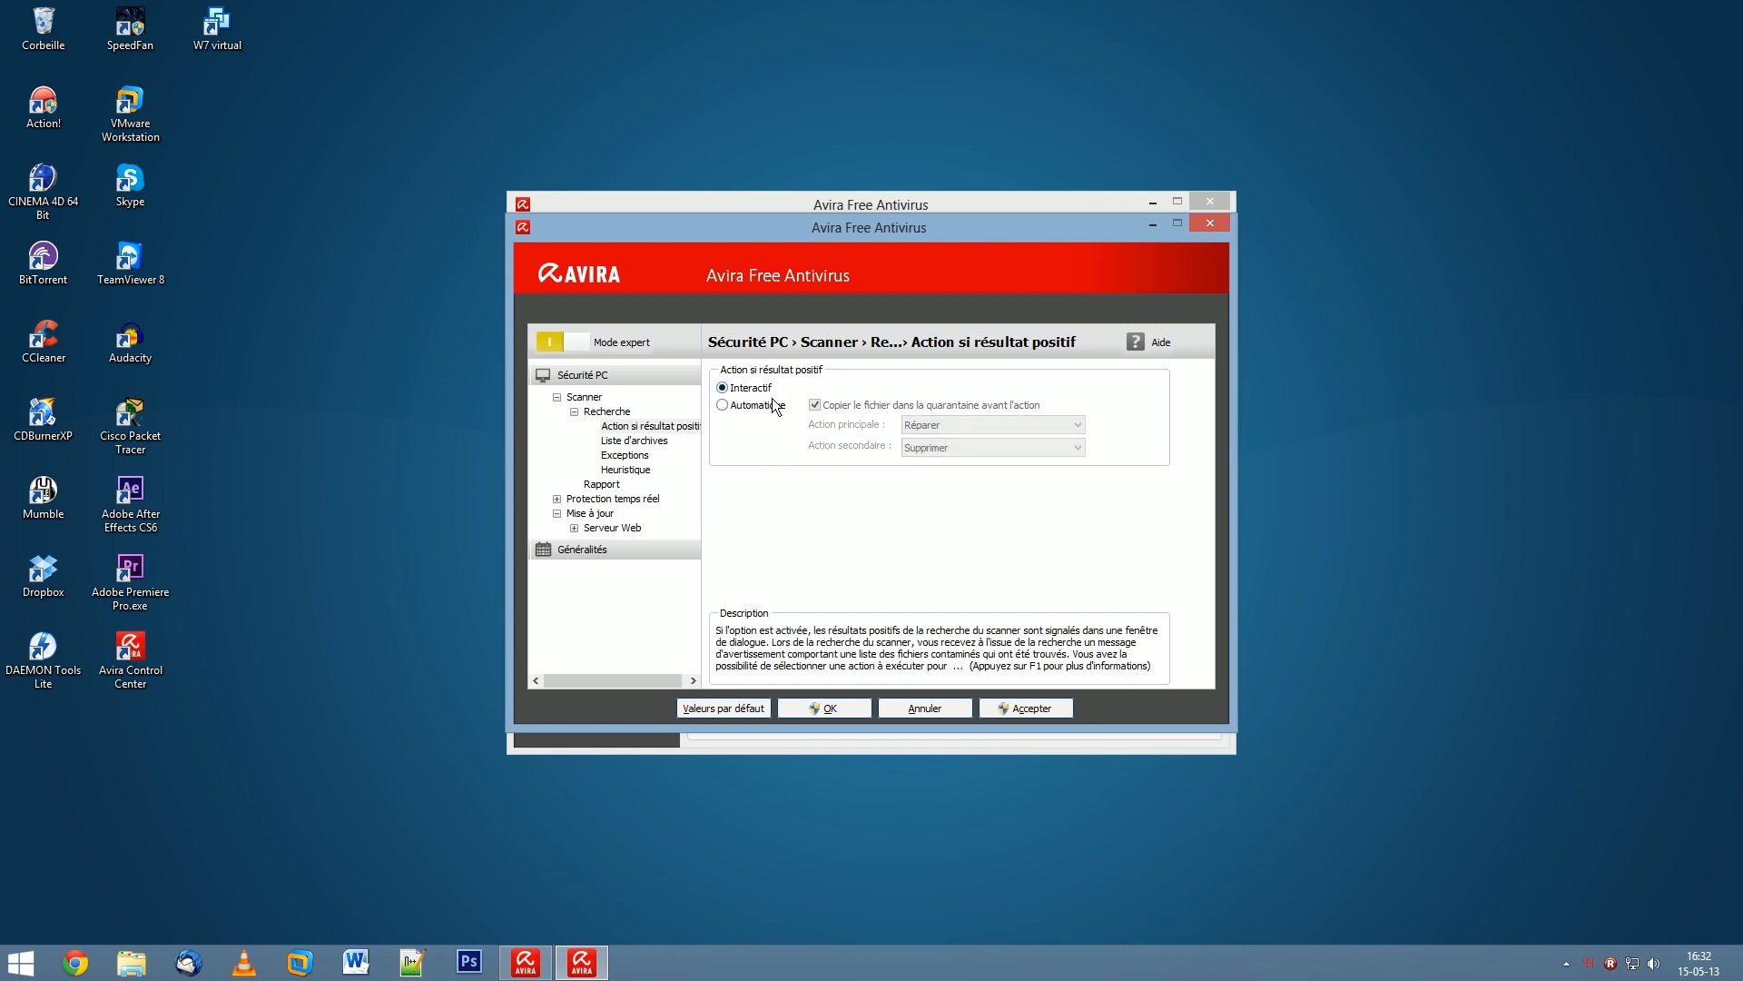
- Review the scanner's archive list and exceptions, and set its AHeAD heuristic to Niveau de detection haut
{"action": "left_click", "coordinate": [627, 443]}
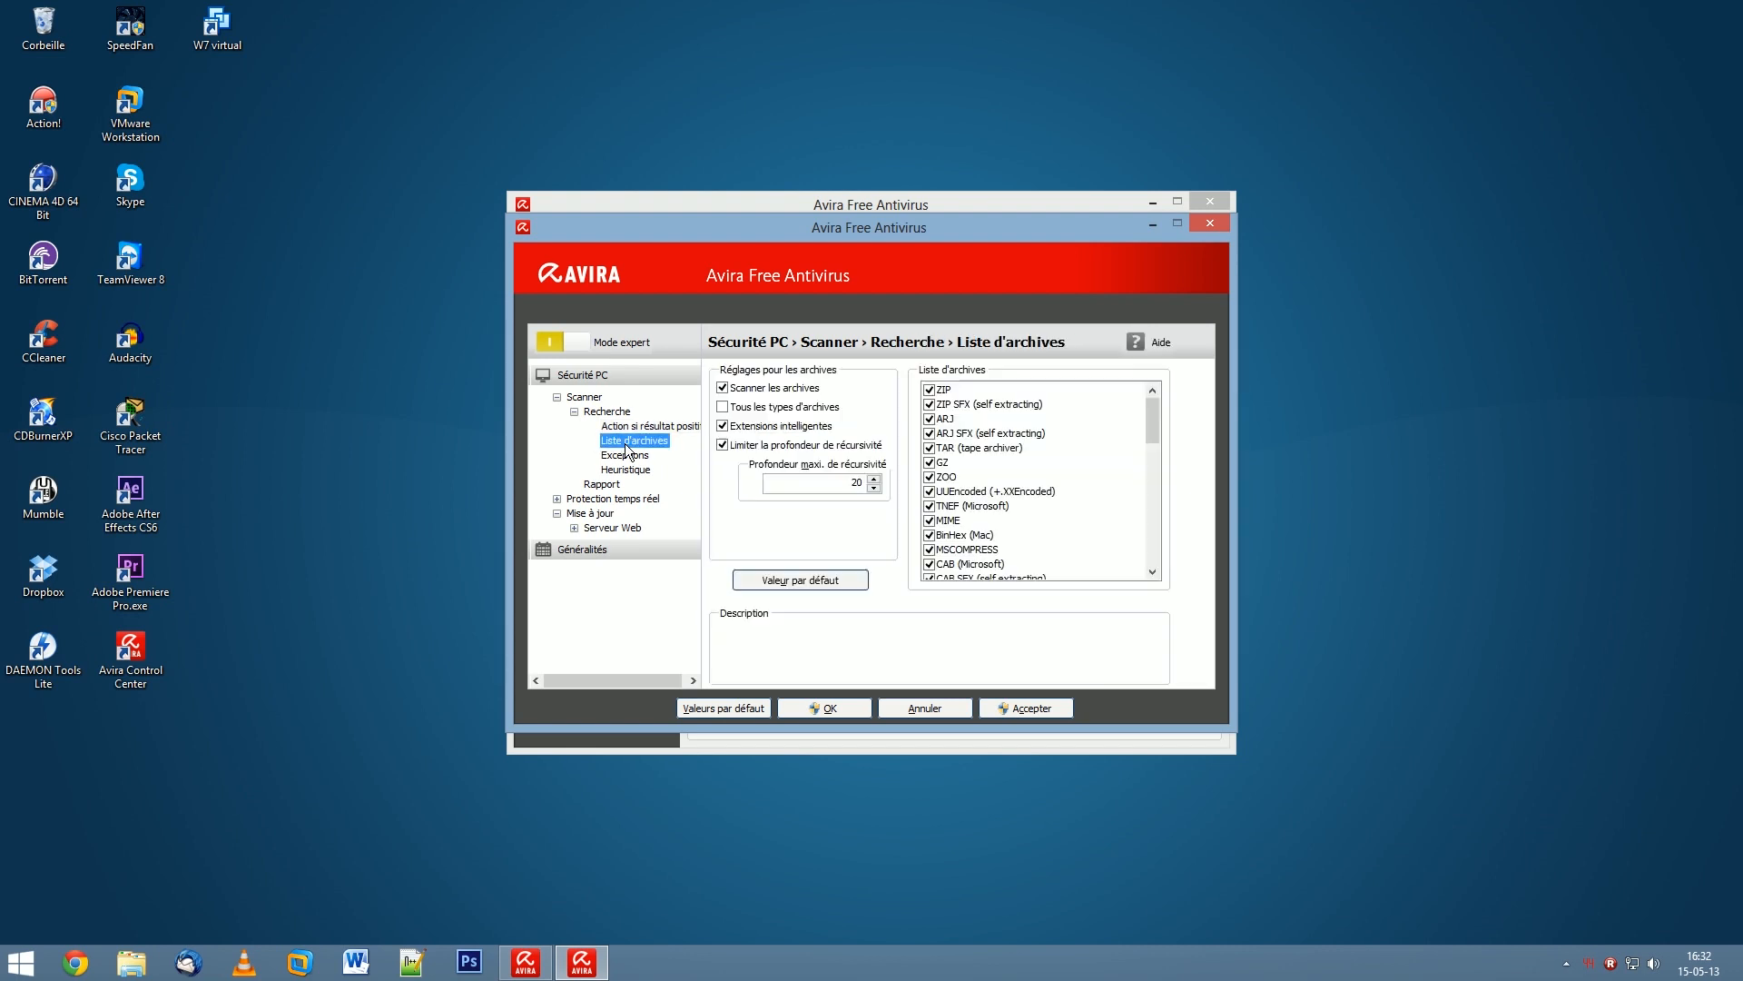
{"action": "left_click", "coordinate": [721, 409]}
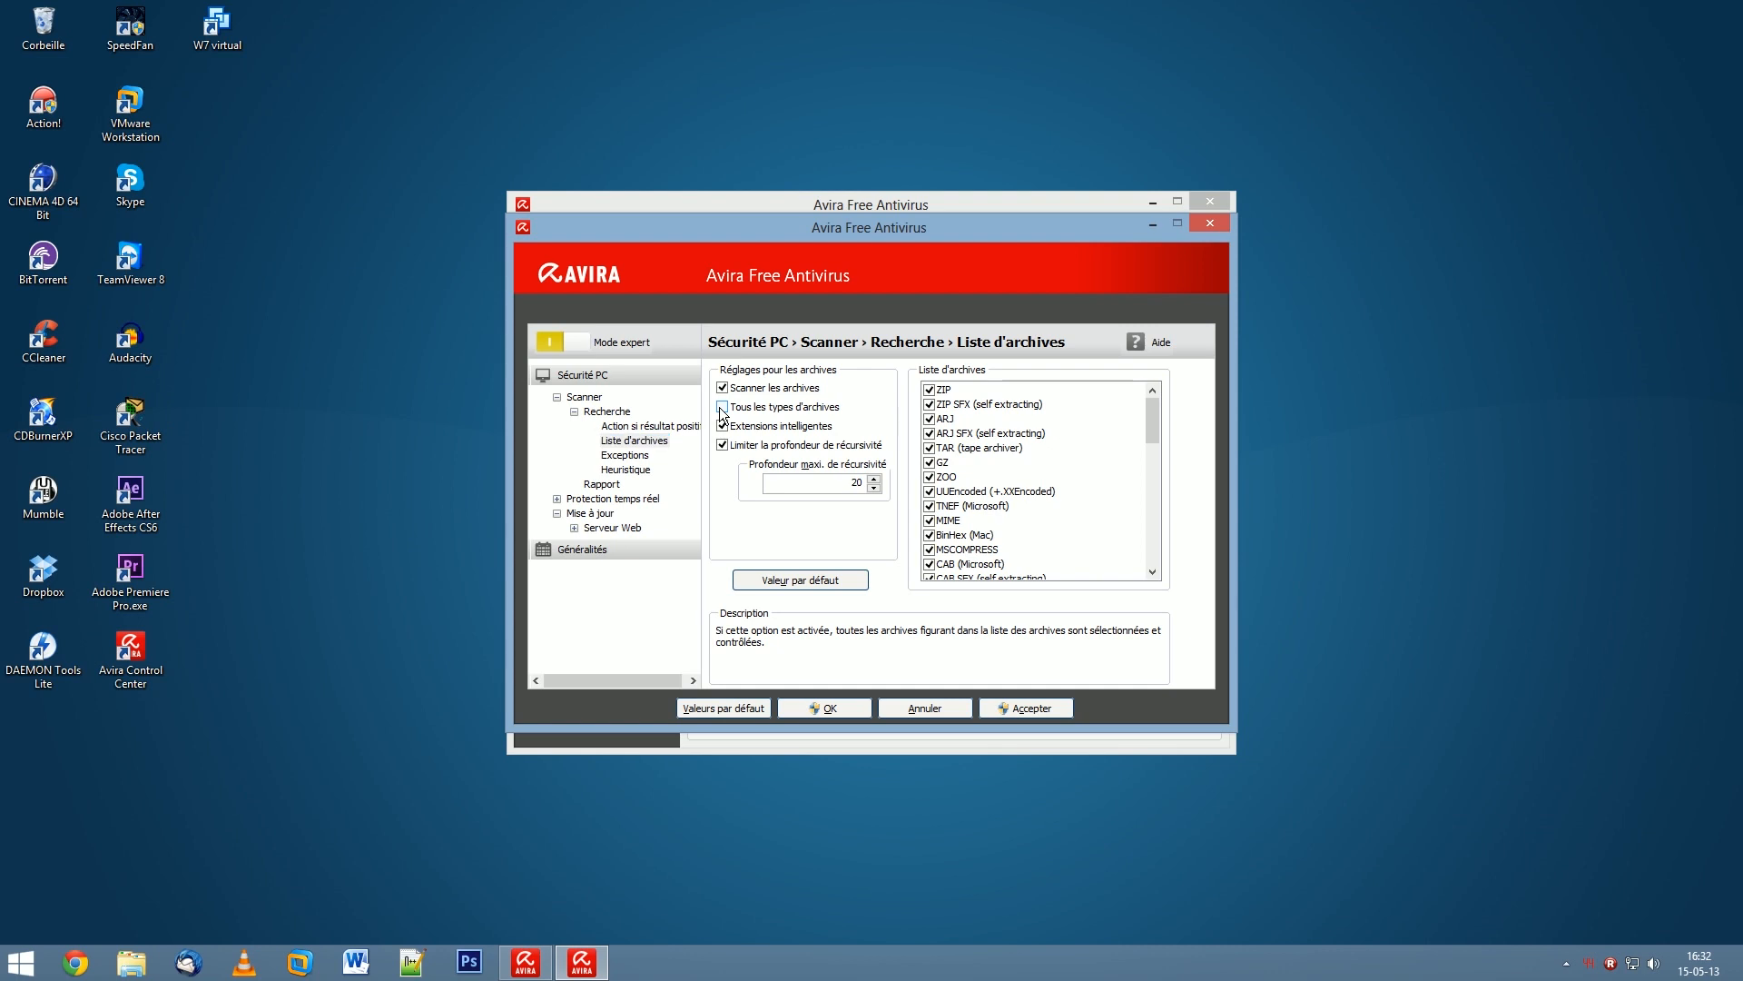
{"action": "left_click", "coordinate": [624, 456]}
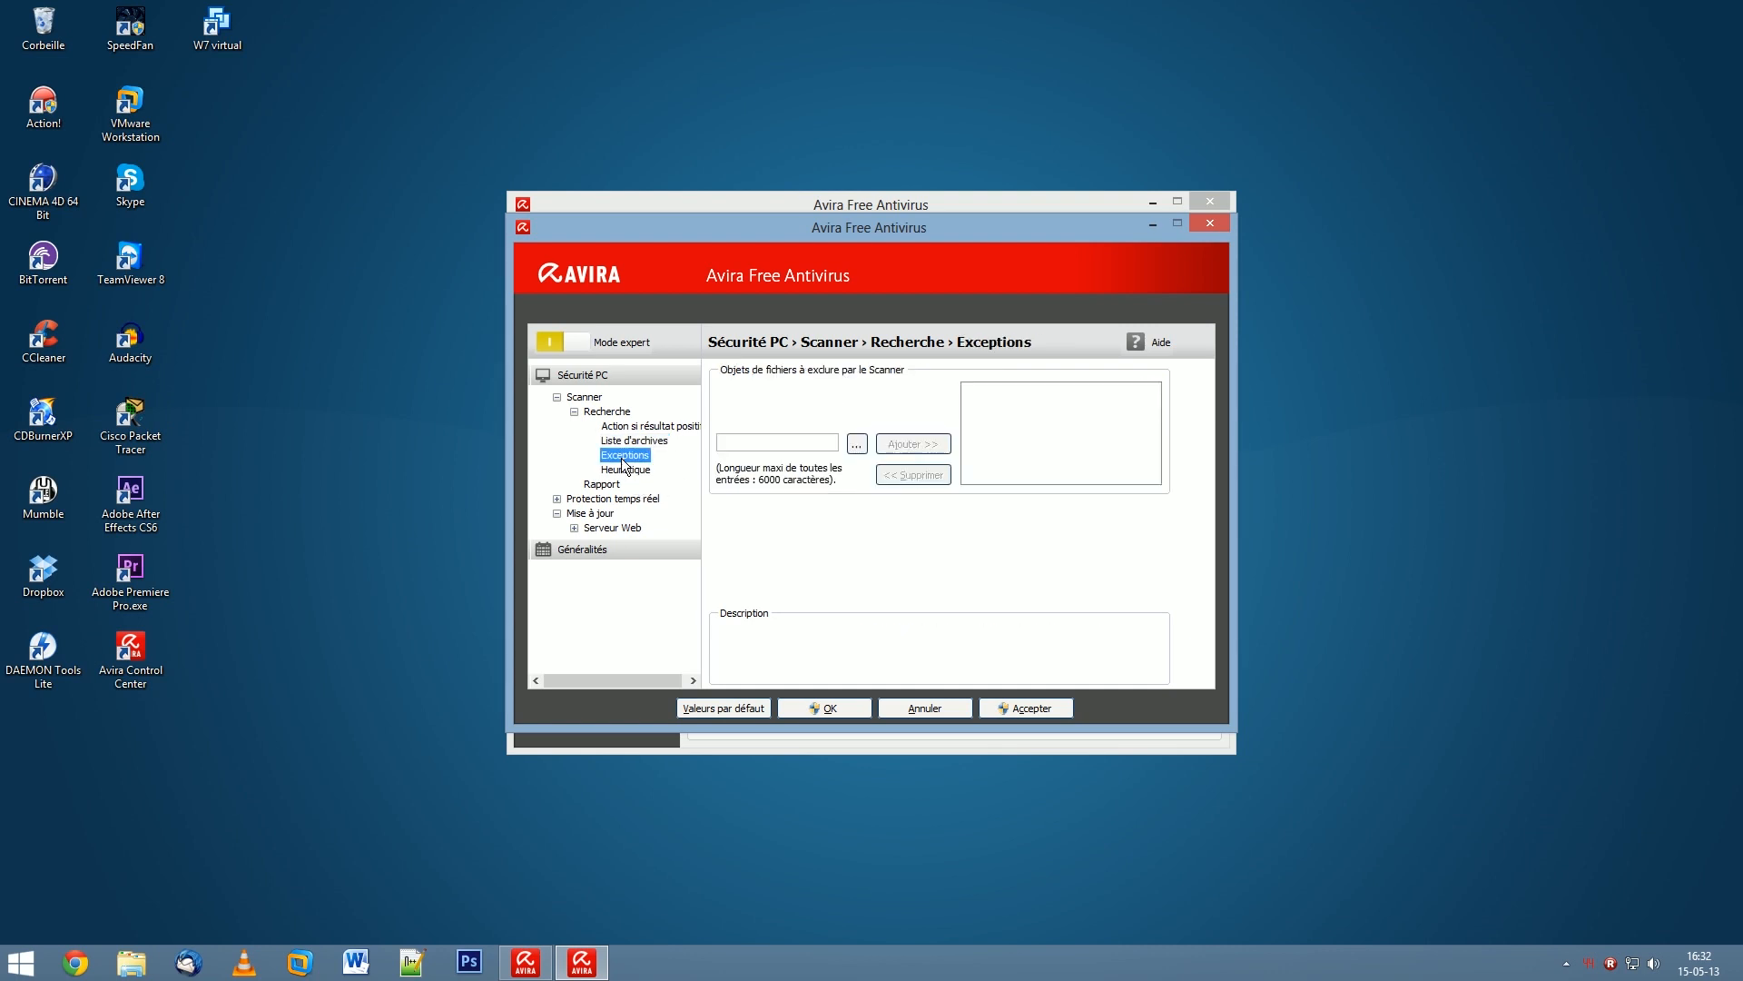
{"action": "left_click", "coordinate": [643, 471]}
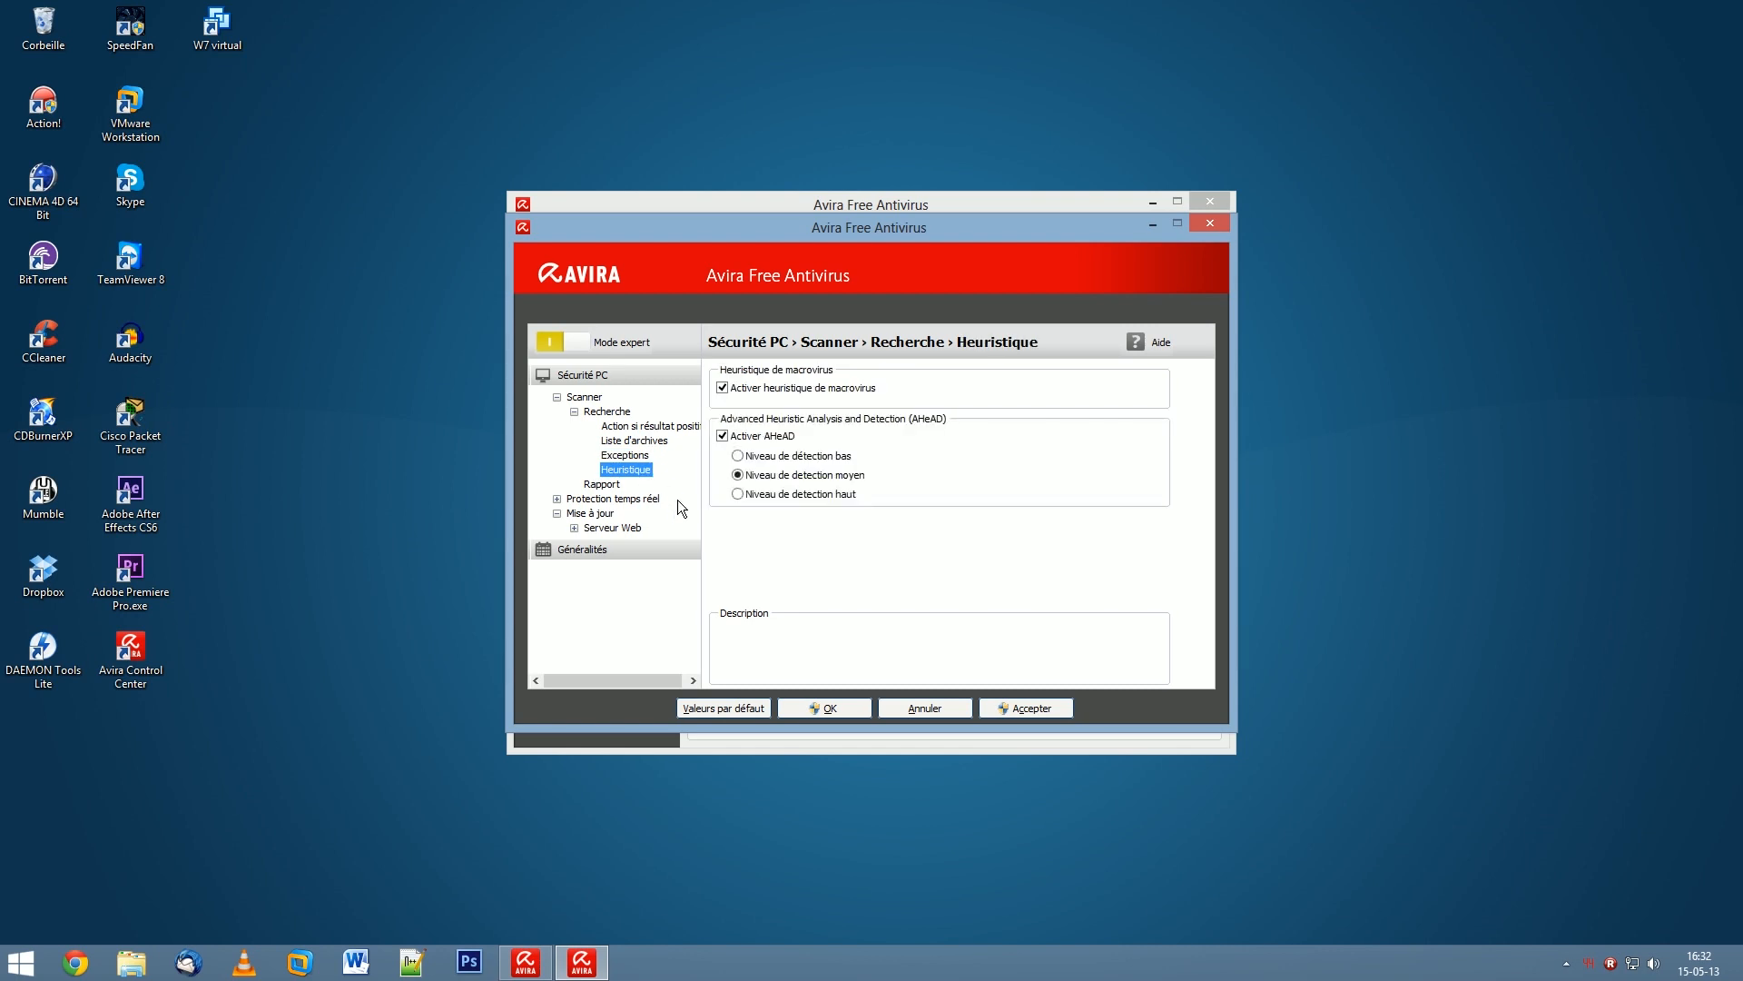
{"action": "left_click", "coordinate": [799, 496]}
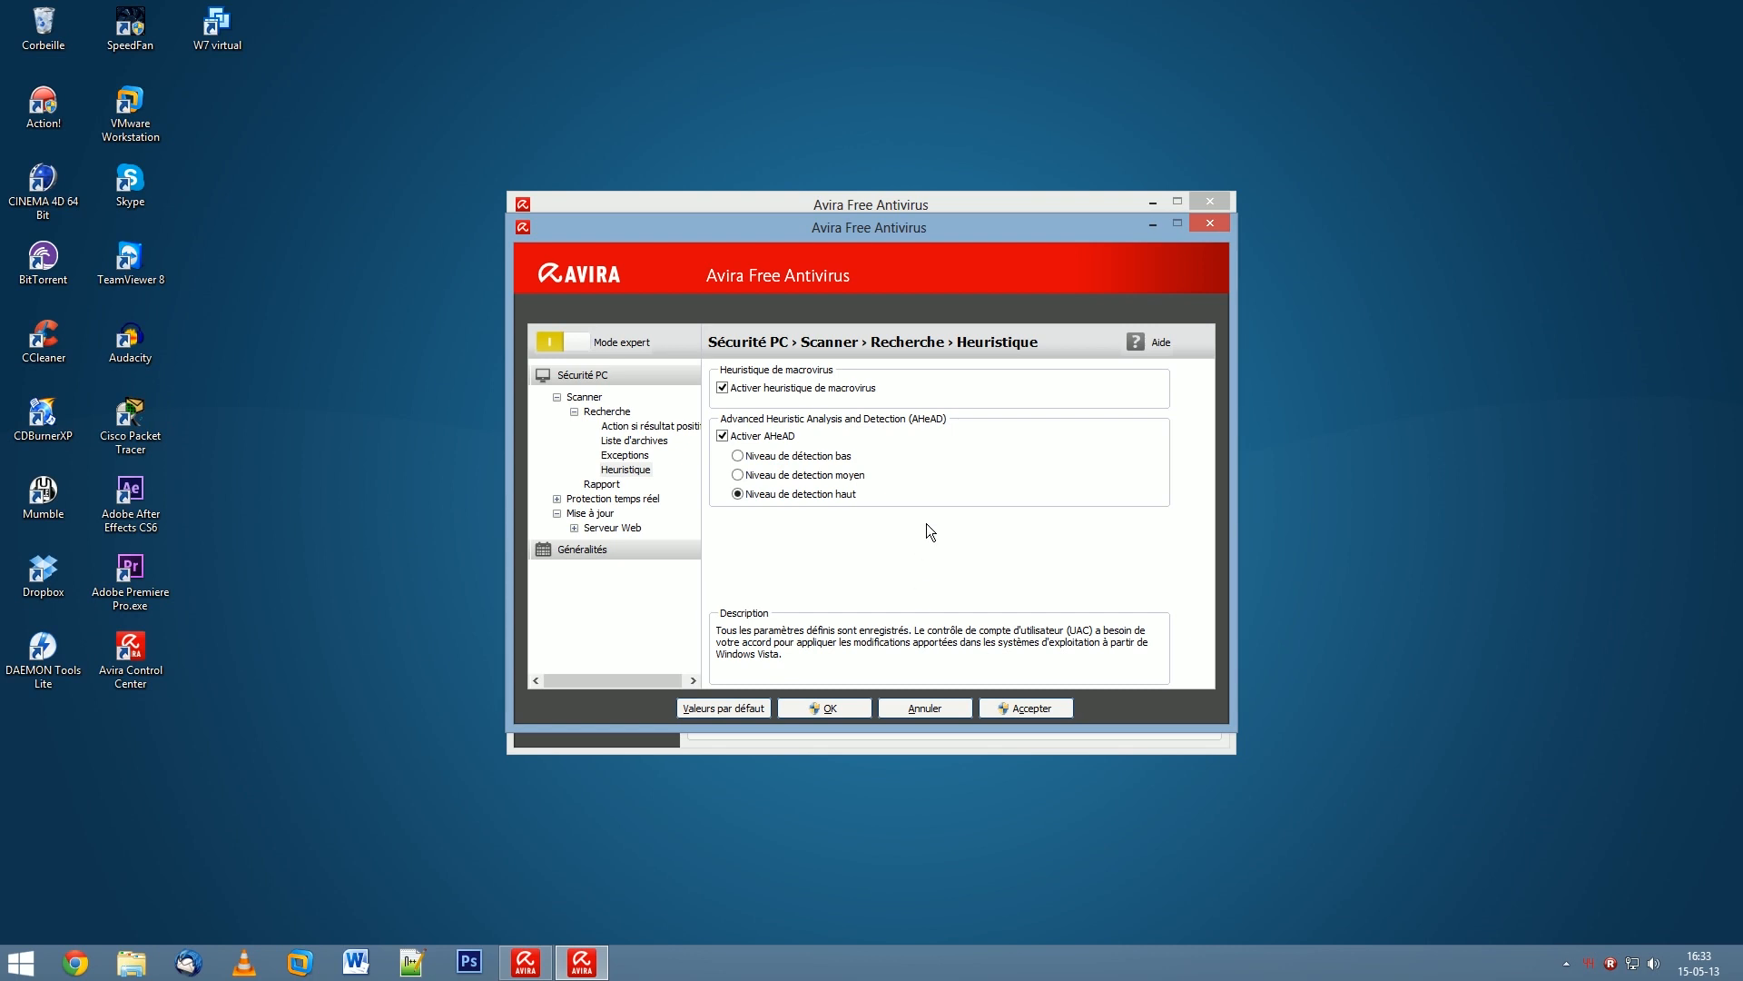
- In the Protection temps réel search settings, keep the file extension list selected and enable Rechercher archives
{"action": "left_click", "coordinate": [574, 412]}
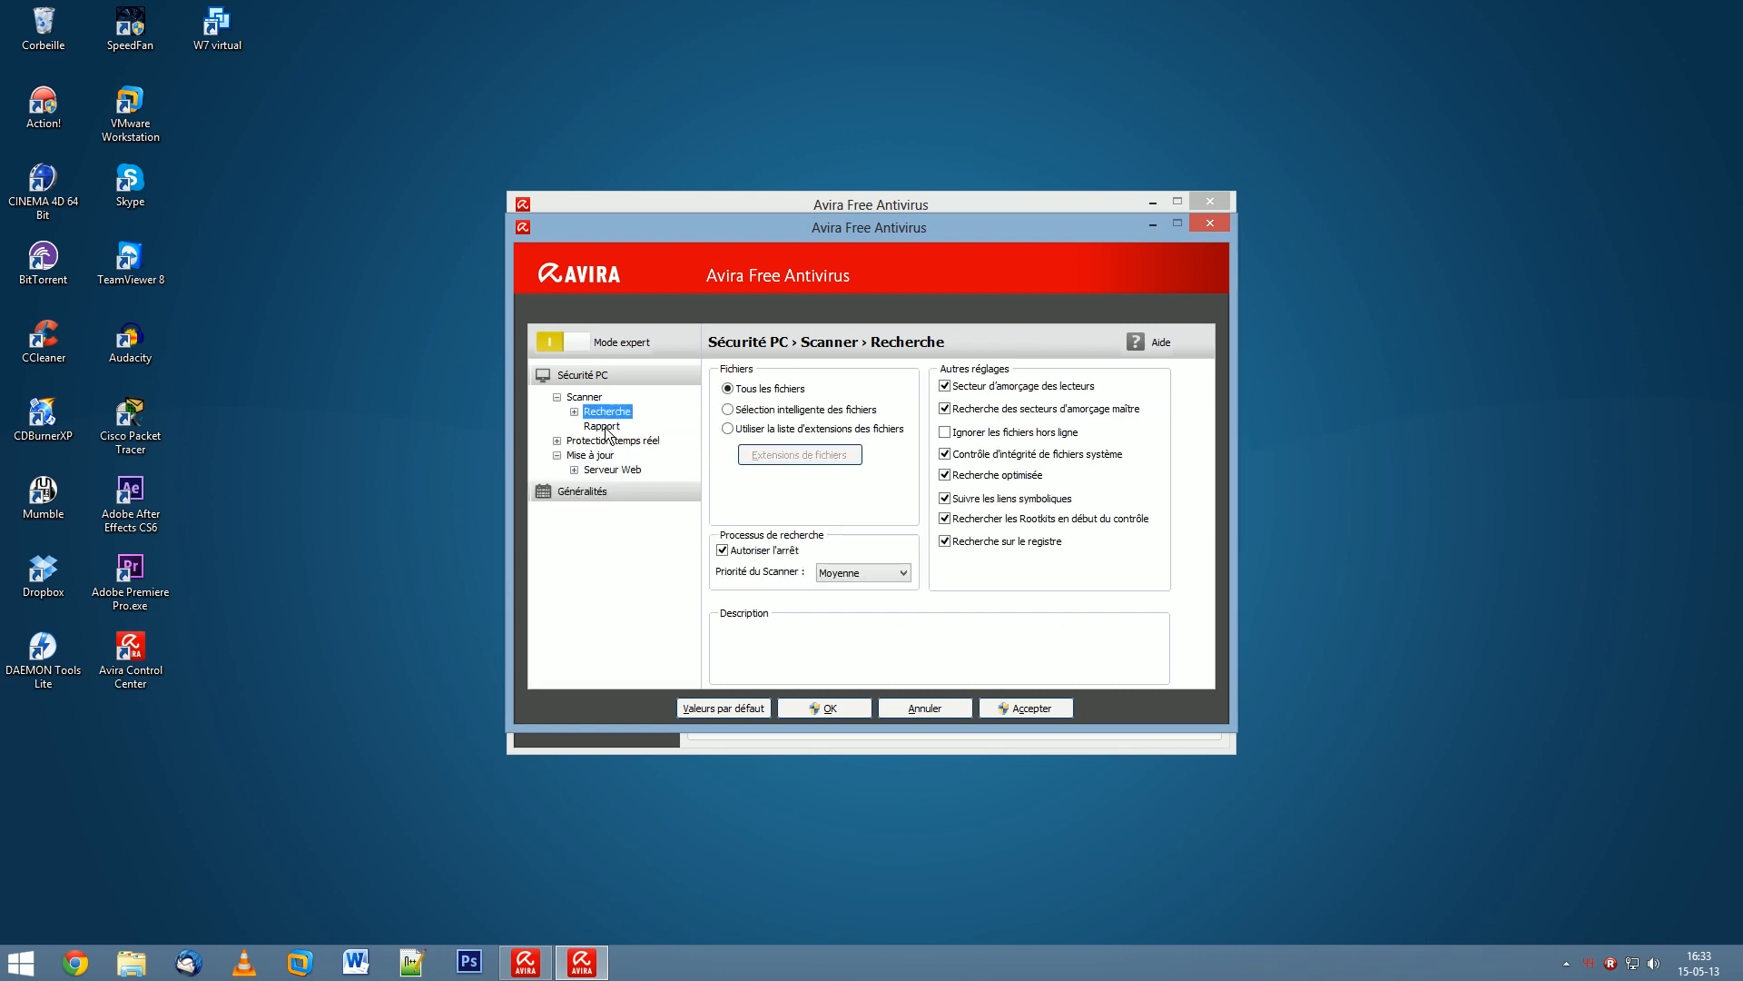
{"action": "left_click", "coordinate": [604, 427]}
{"action": "left_click", "coordinate": [617, 441]}
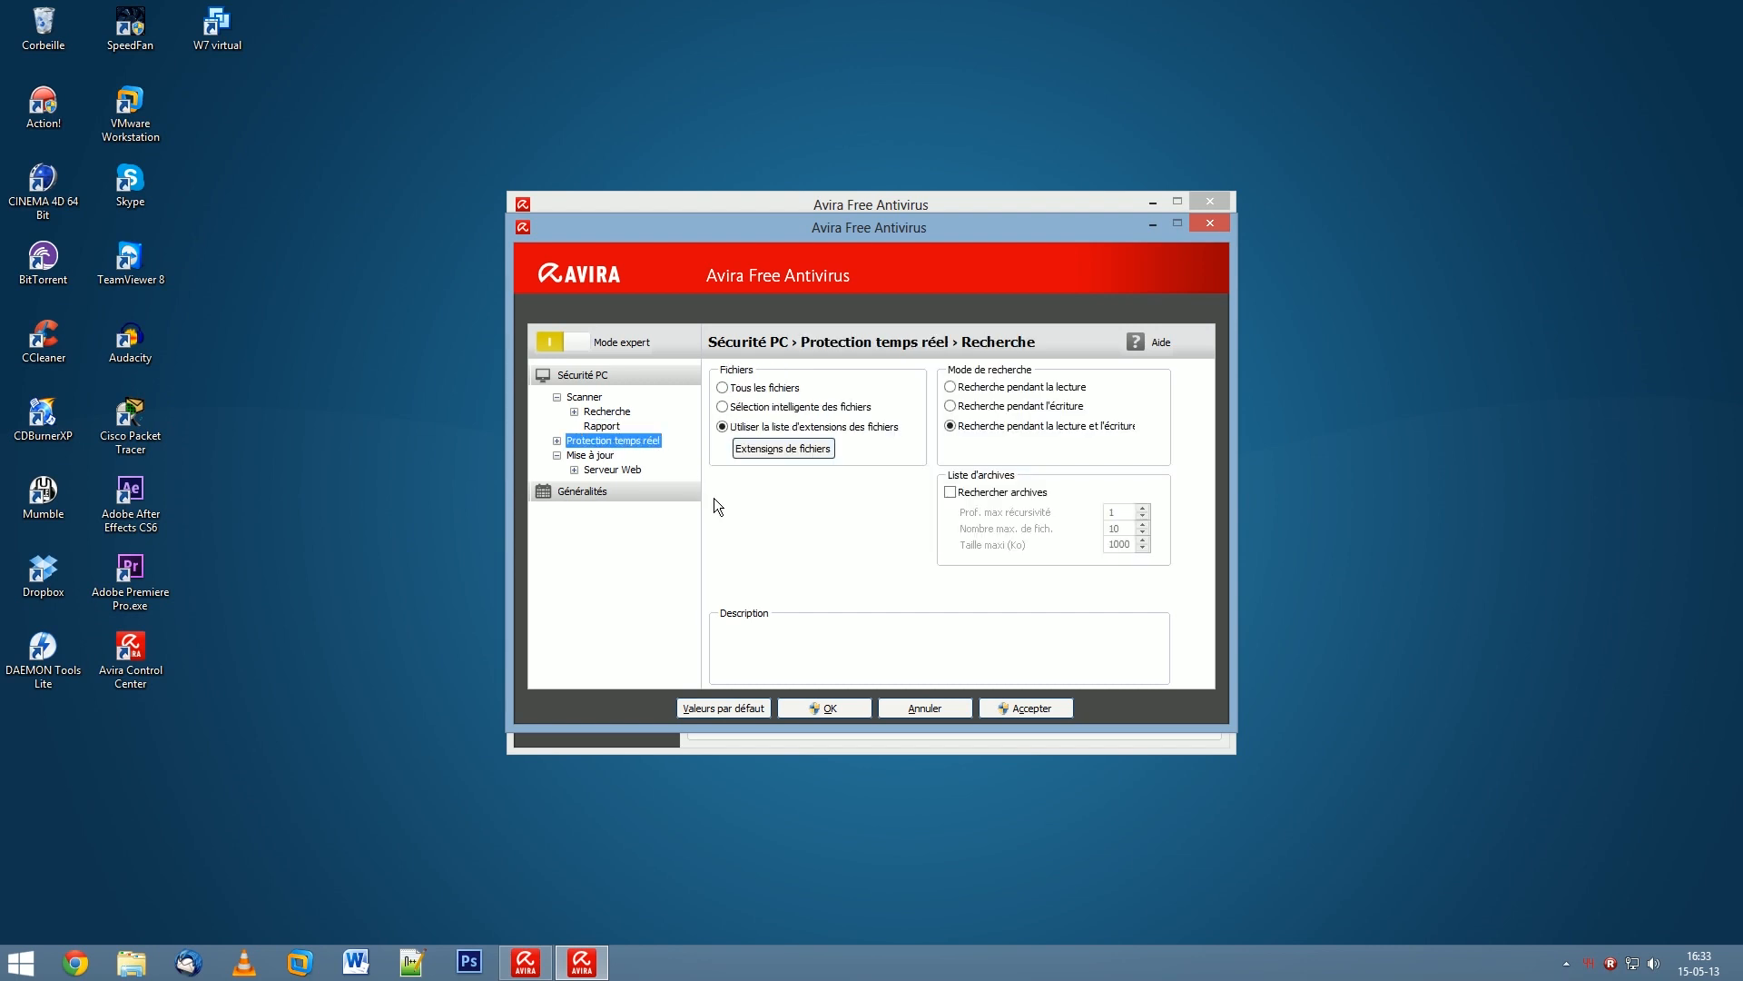
{"action": "left_click", "coordinate": [751, 391]}
{"action": "left_click", "coordinate": [735, 430]}
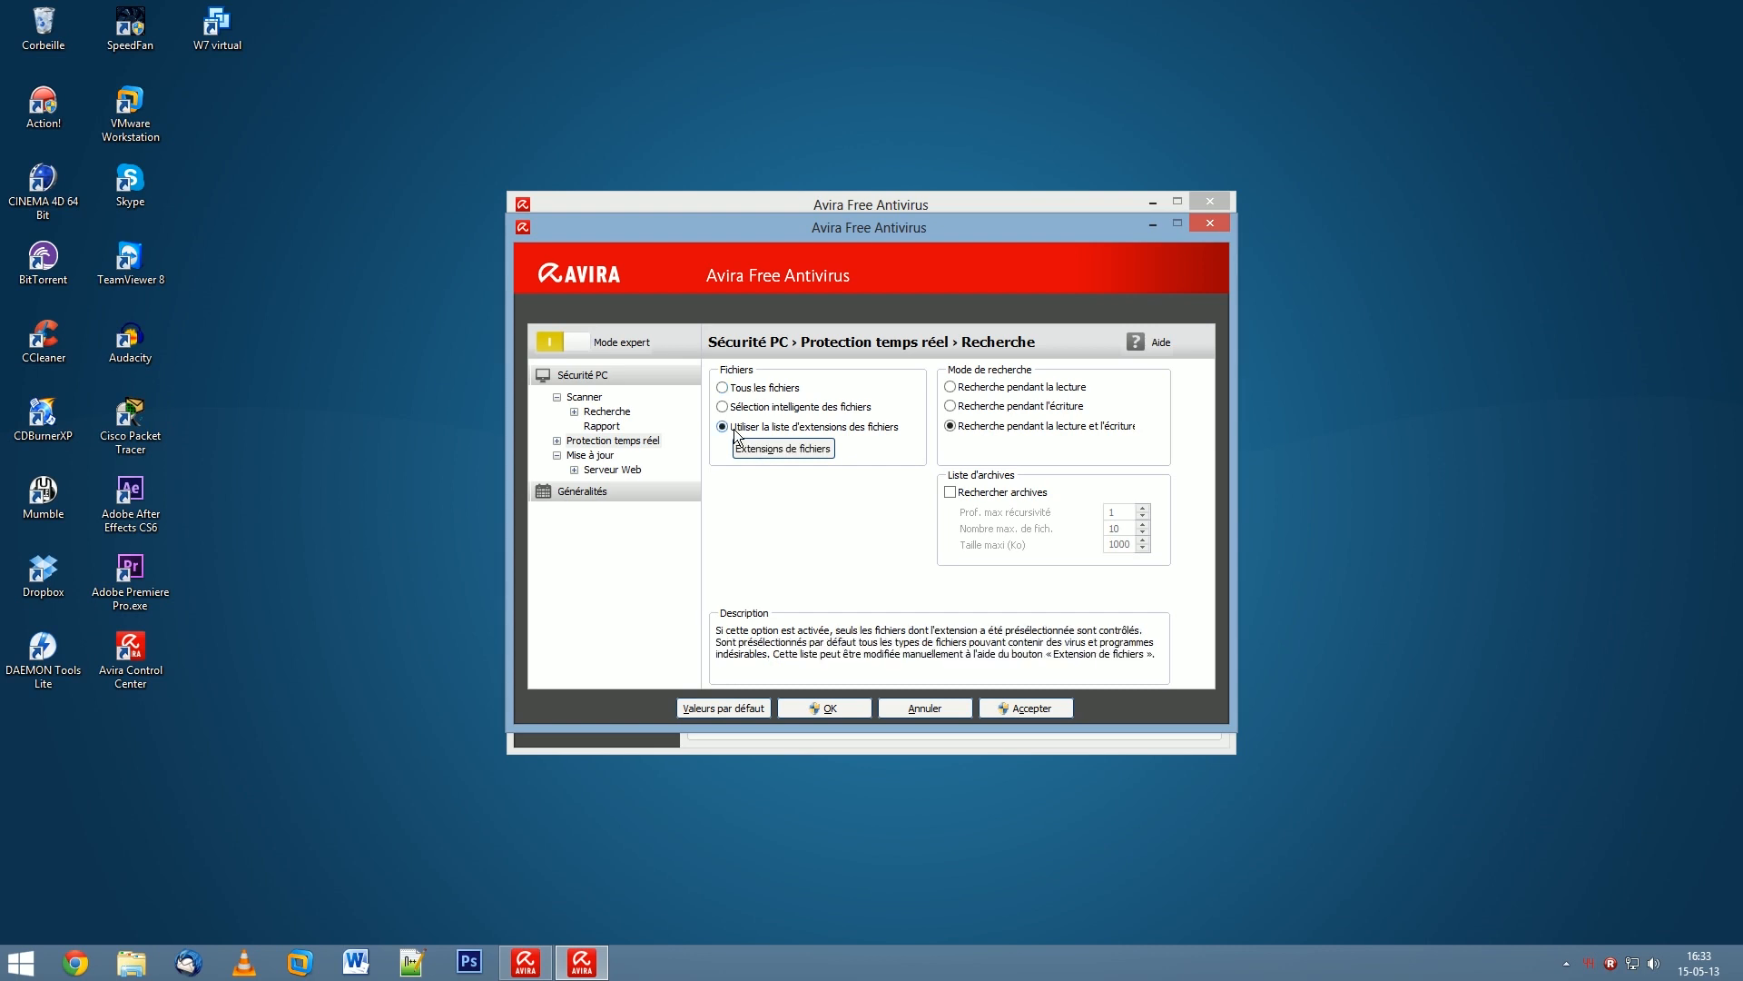
{"action": "left_click", "coordinate": [740, 447]}
{"action": "left_click", "coordinate": [951, 493]}
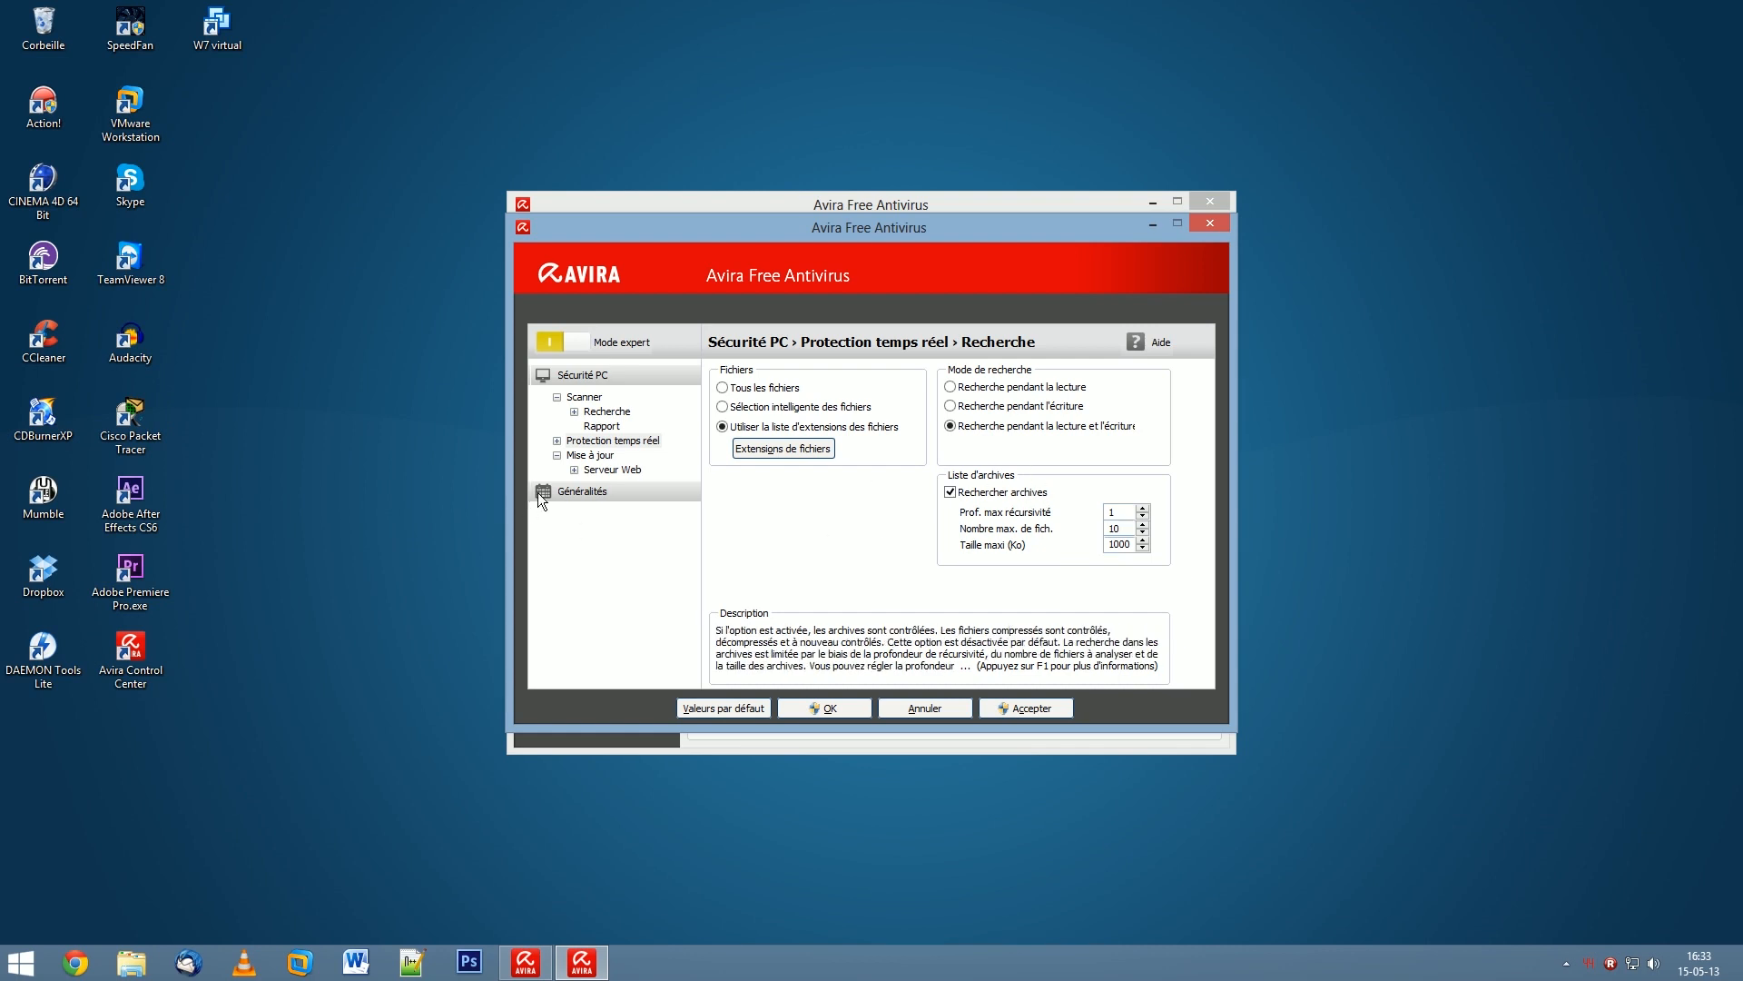
- Set the AHeAD heuristic of the real-time protection to Niveau de detection haut
{"action": "left_click", "coordinate": [558, 441]}
{"action": "left_click", "coordinate": [594, 455]}
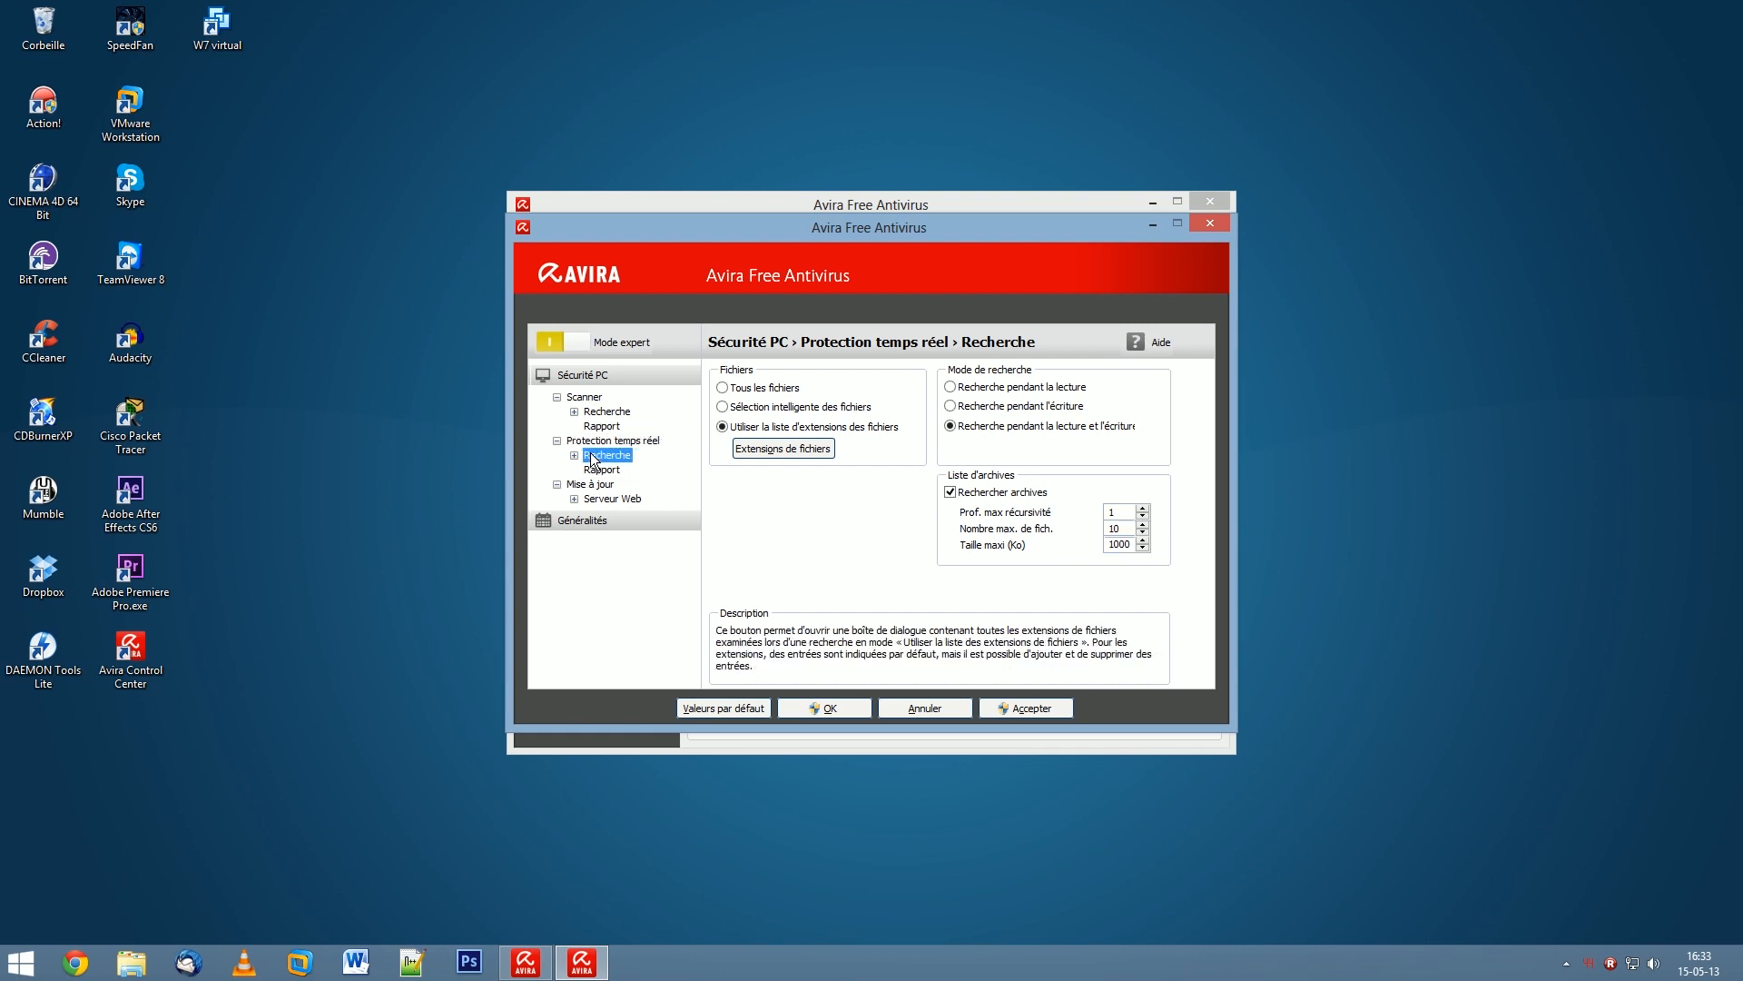
{"action": "left_click", "coordinate": [574, 455]}
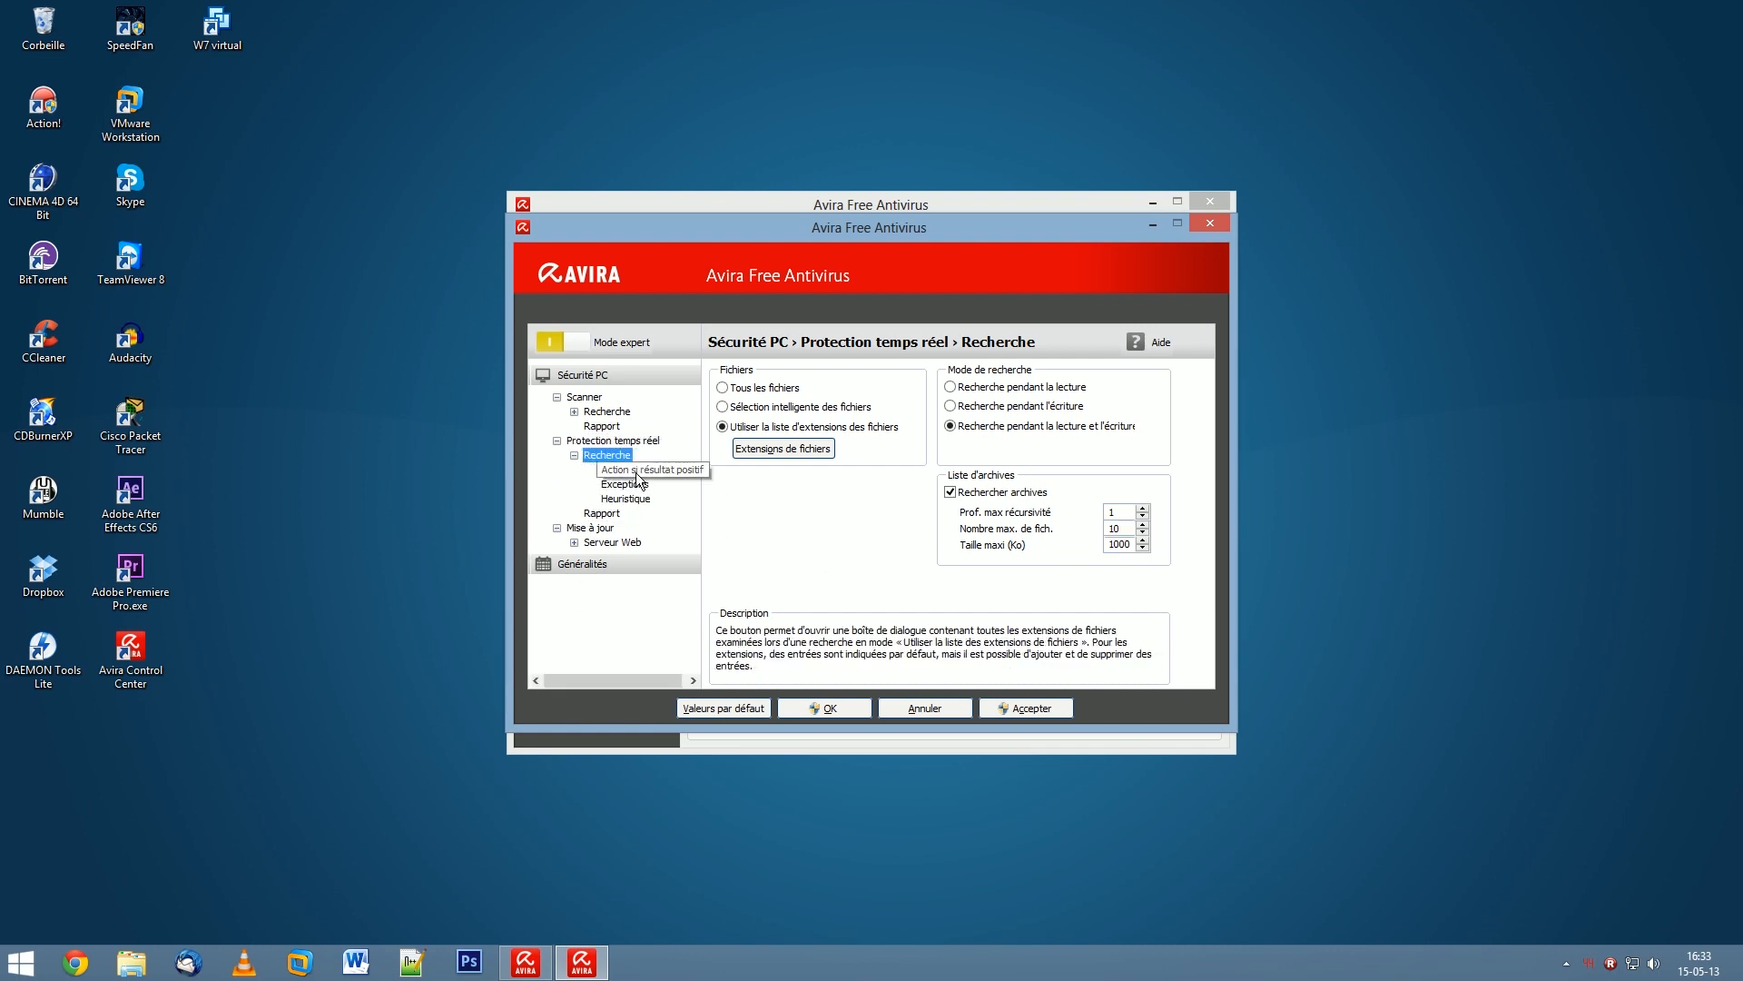
{"action": "left_click", "coordinate": [637, 471]}
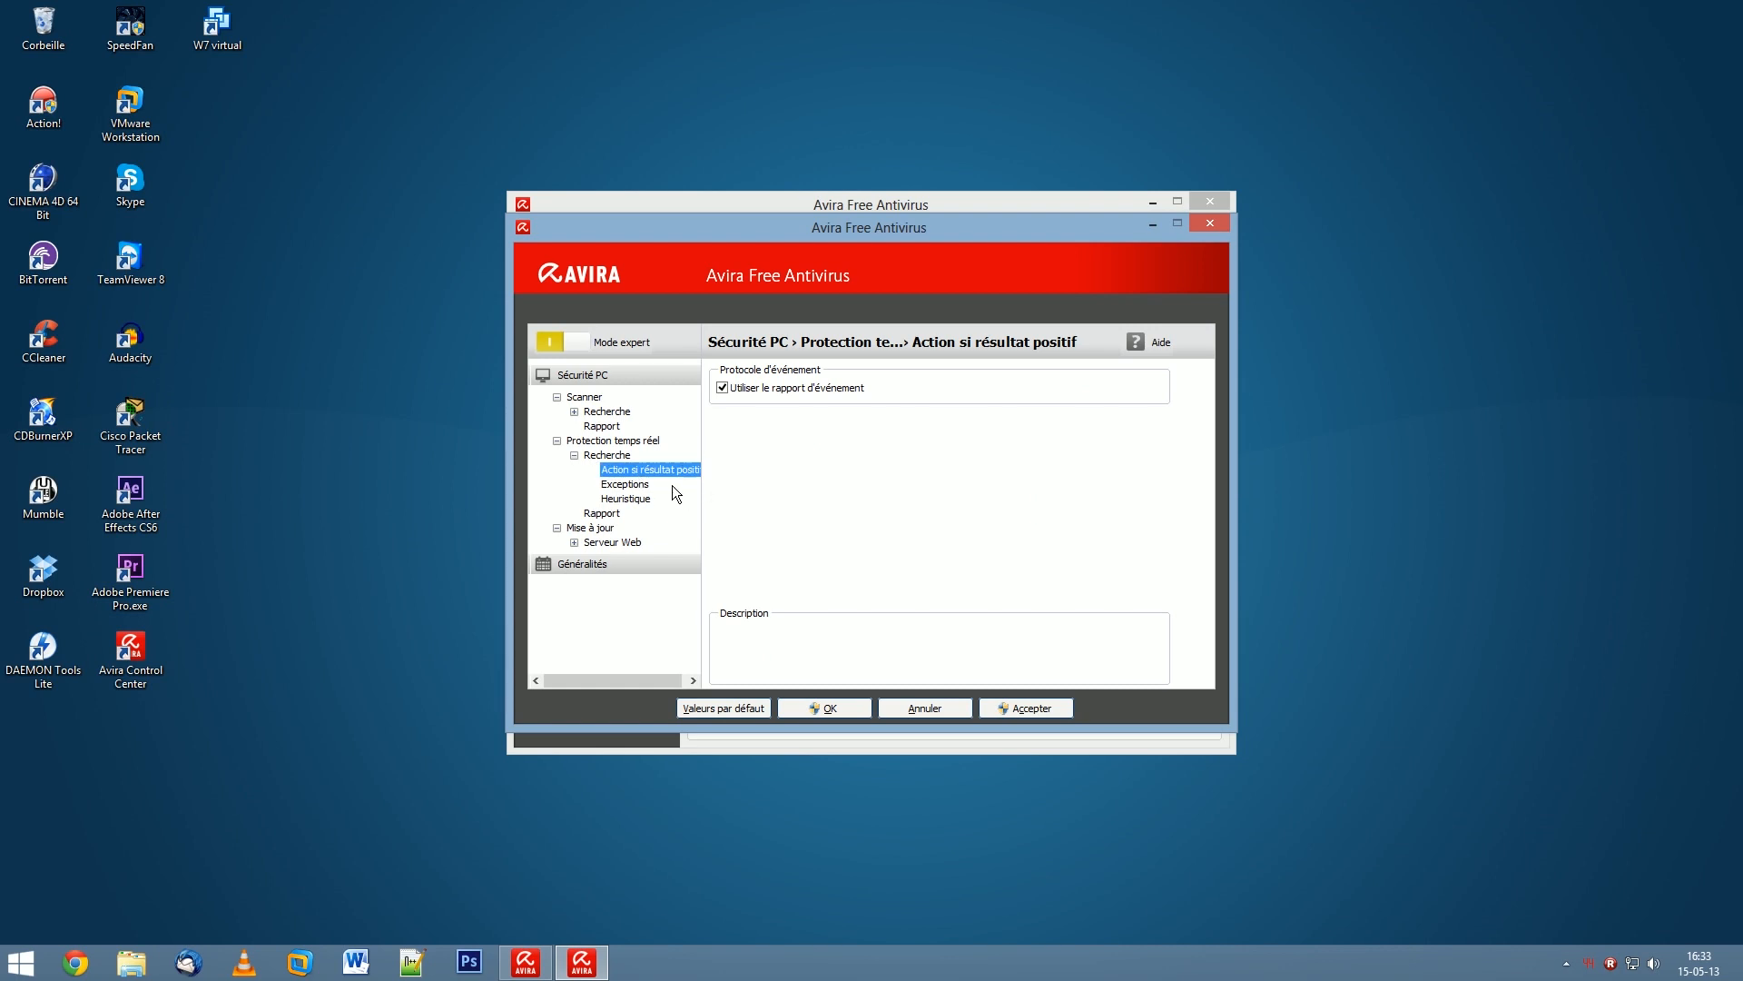
{"action": "left_click", "coordinate": [642, 500]}
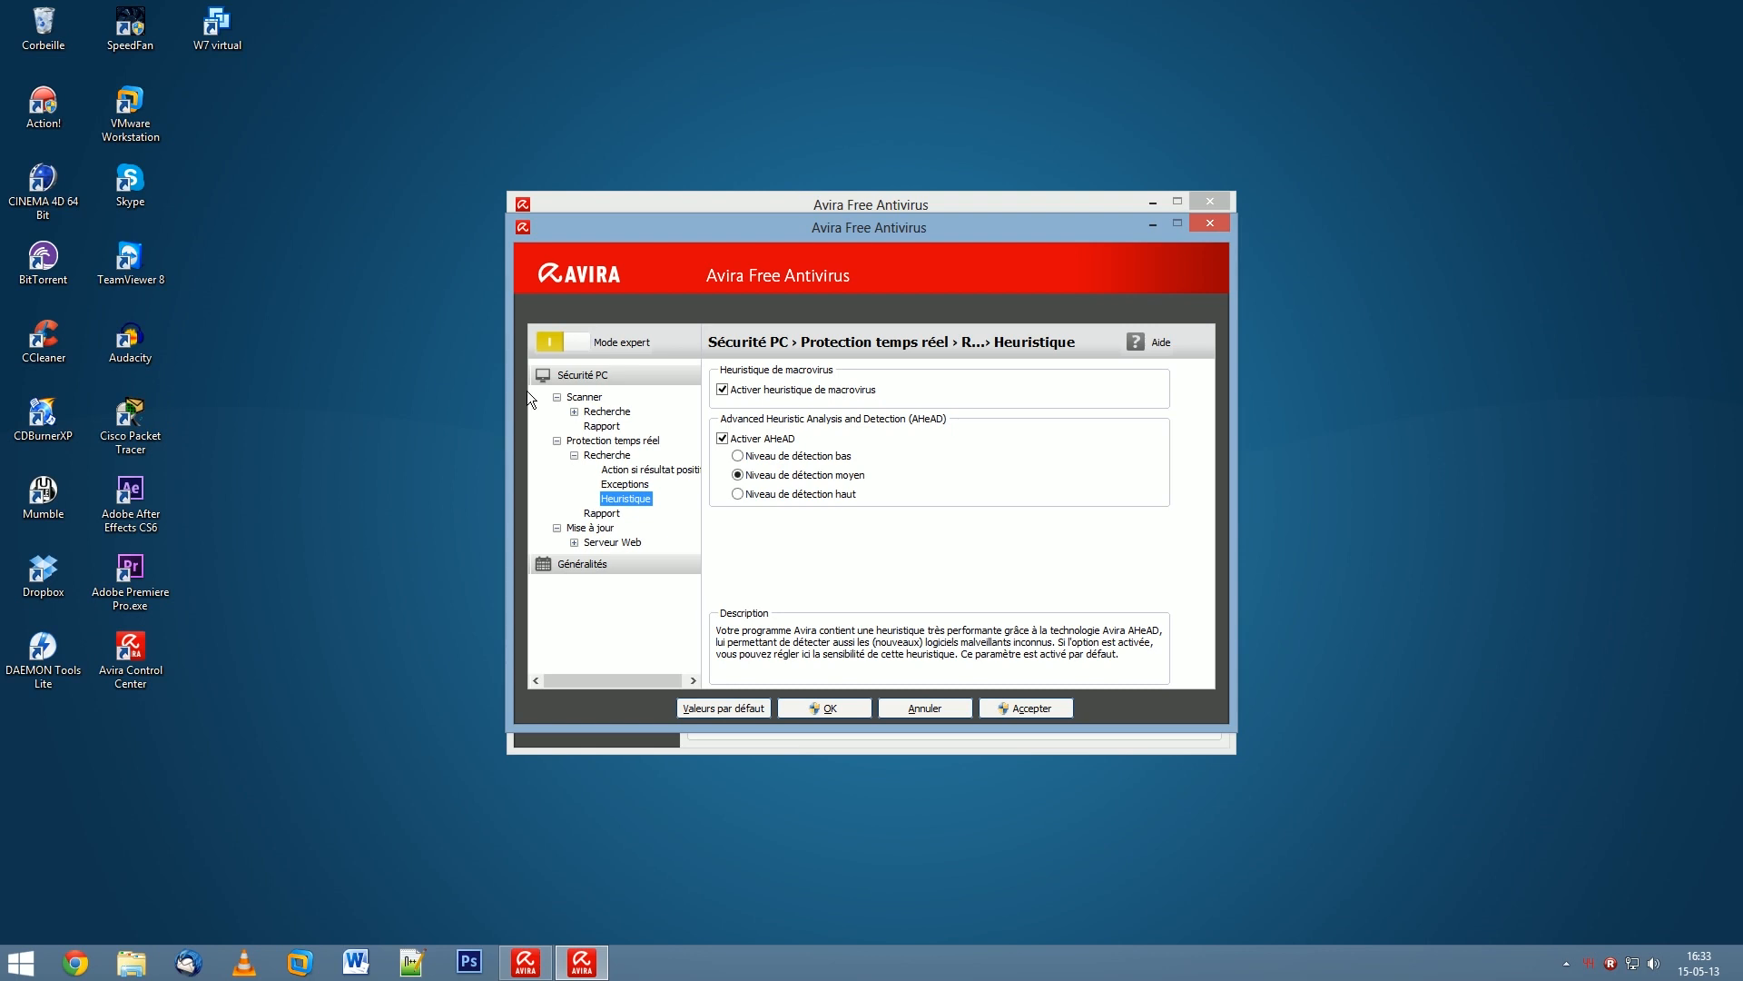
{"action": "left_click", "coordinate": [783, 494]}
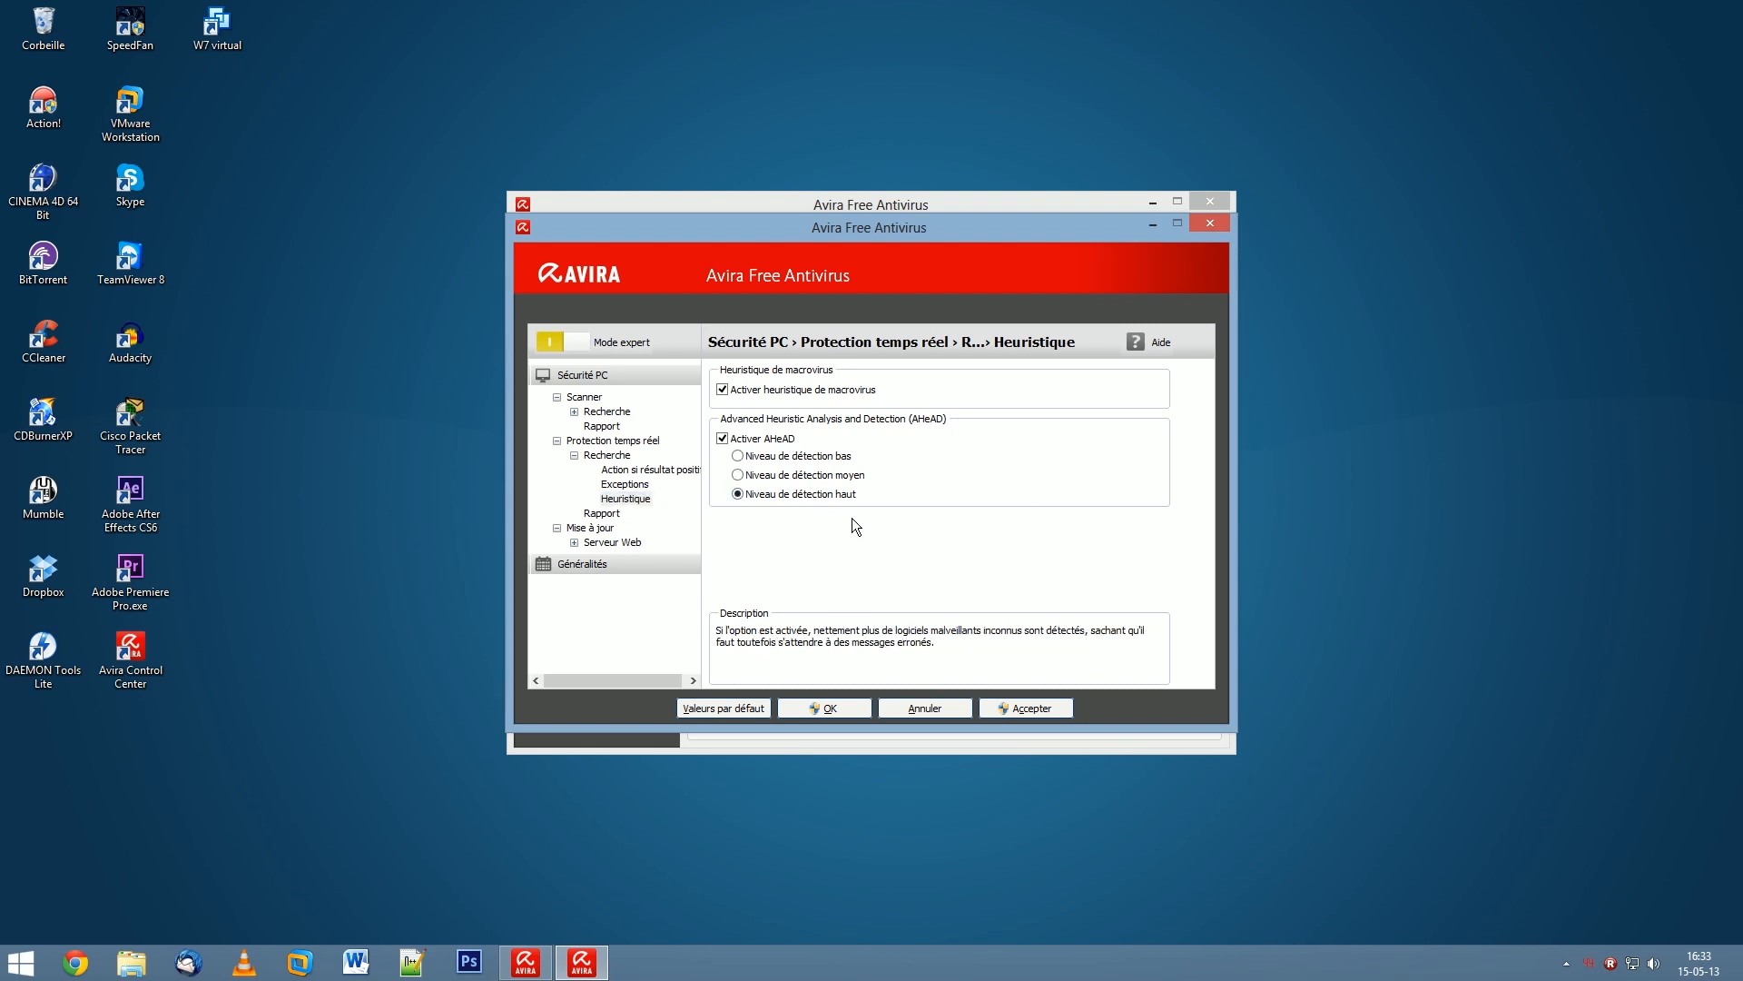
{"action": "left_click", "coordinate": [575, 456]}
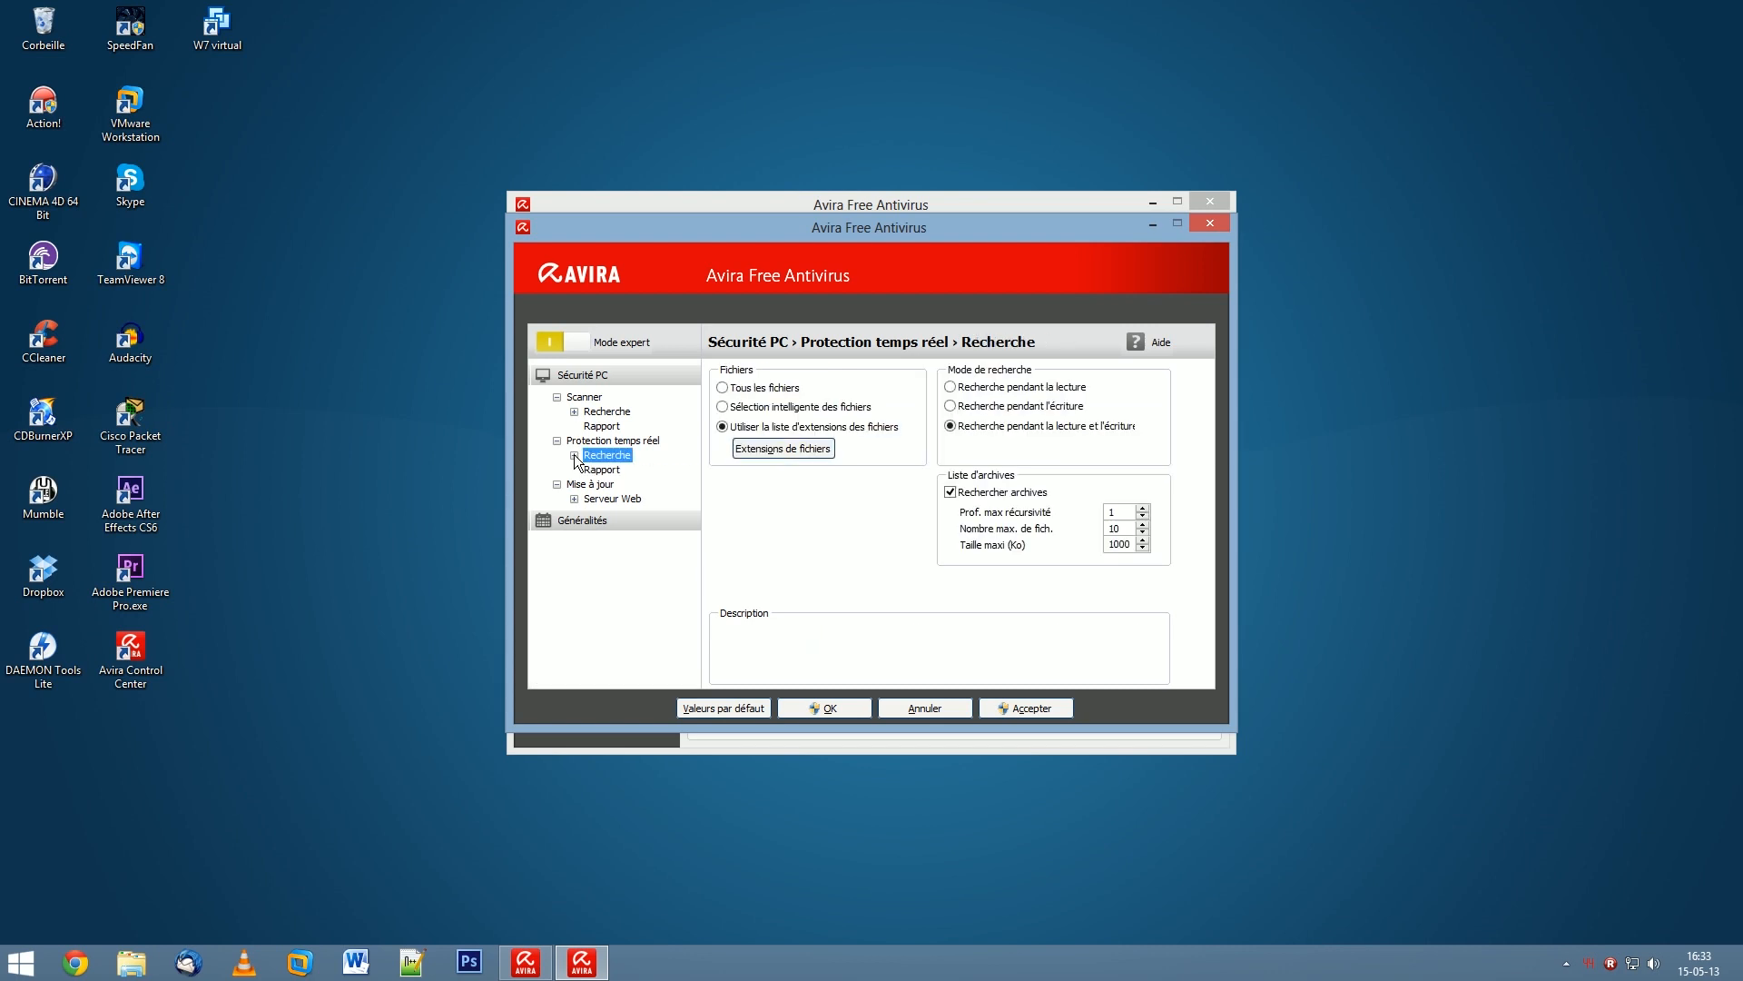
- Check the automatic update settings, then save the configuration changes and close the antivirus
{"action": "left_click", "coordinate": [607, 485]}
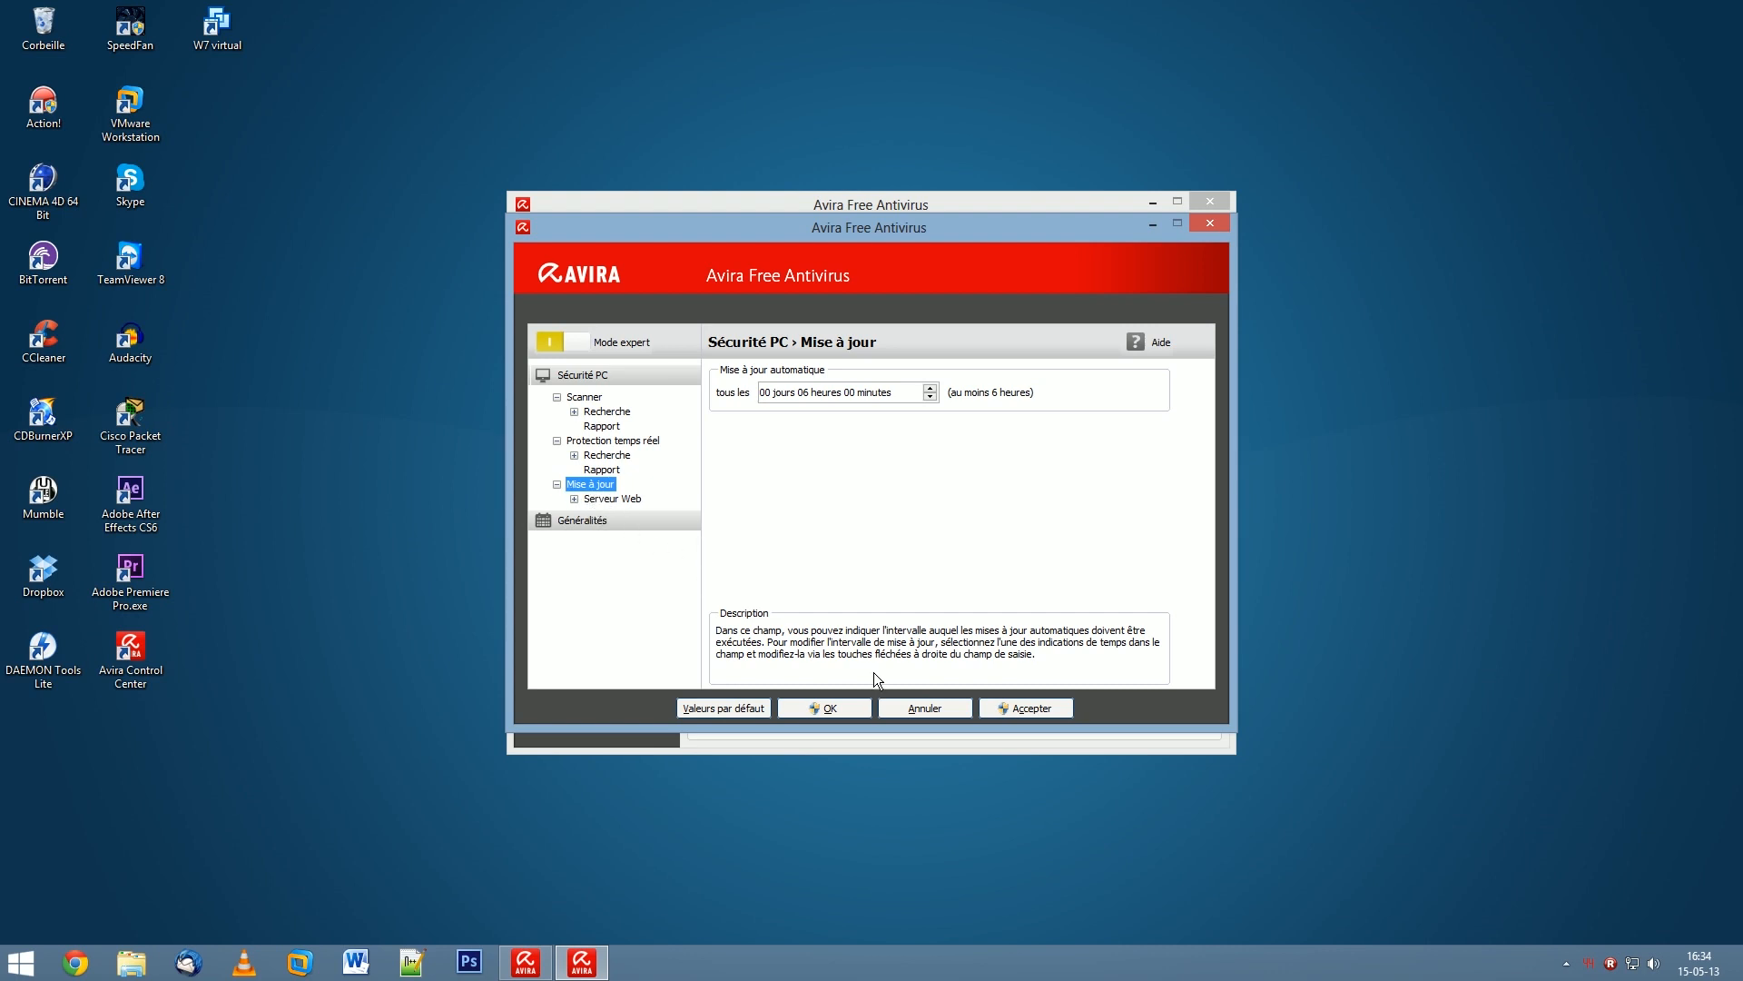
{"action": "left_click", "coordinate": [1056, 708]}
{"action": "left_click", "coordinate": [831, 707]}
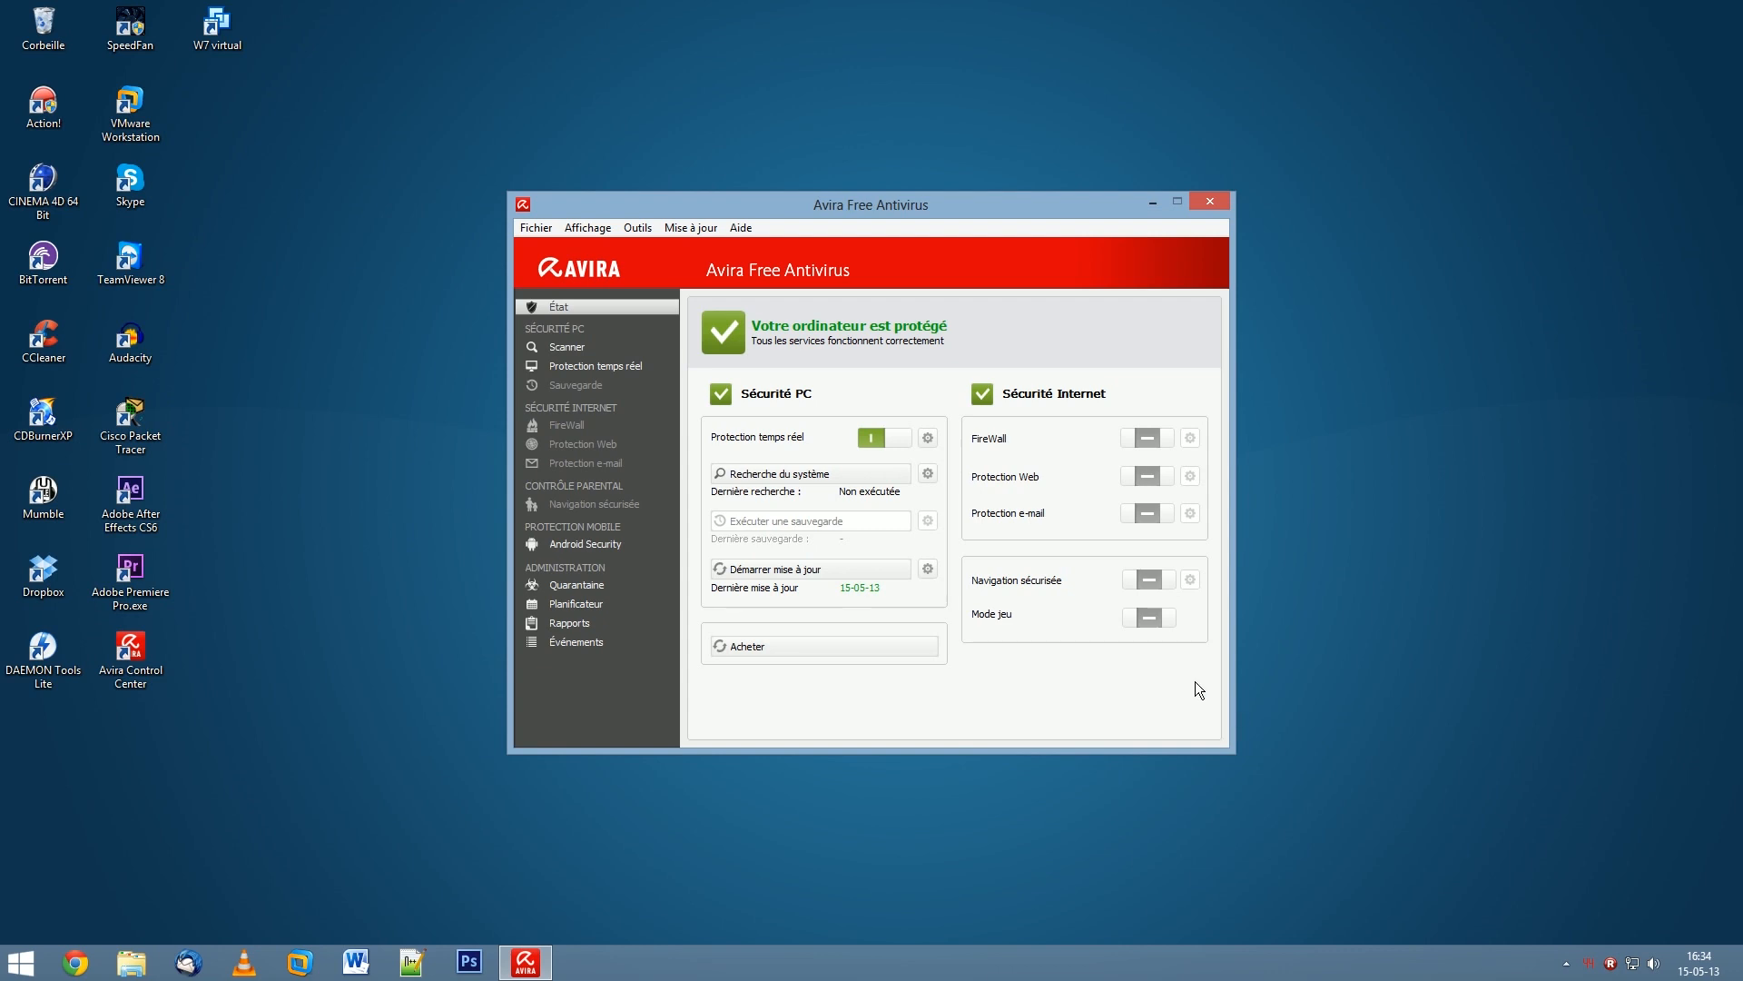
{"action": "left_click", "coordinate": [759, 644]}
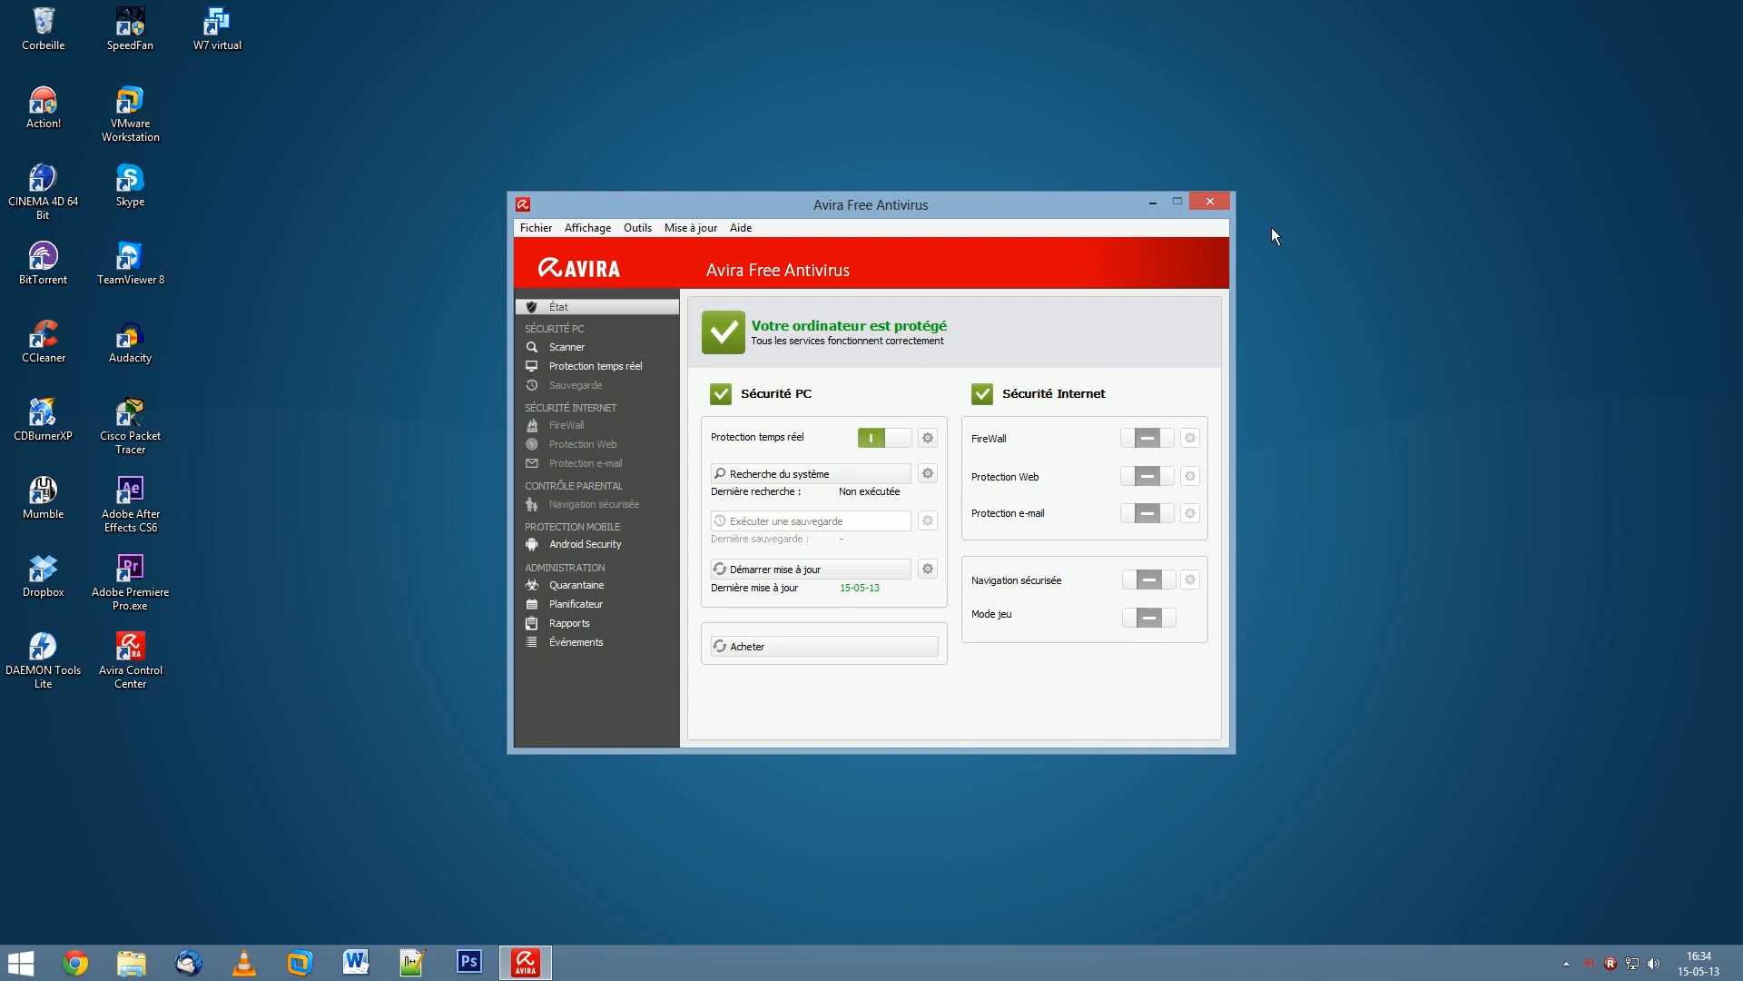
{"action": "left_click", "coordinate": [1218, 201]}
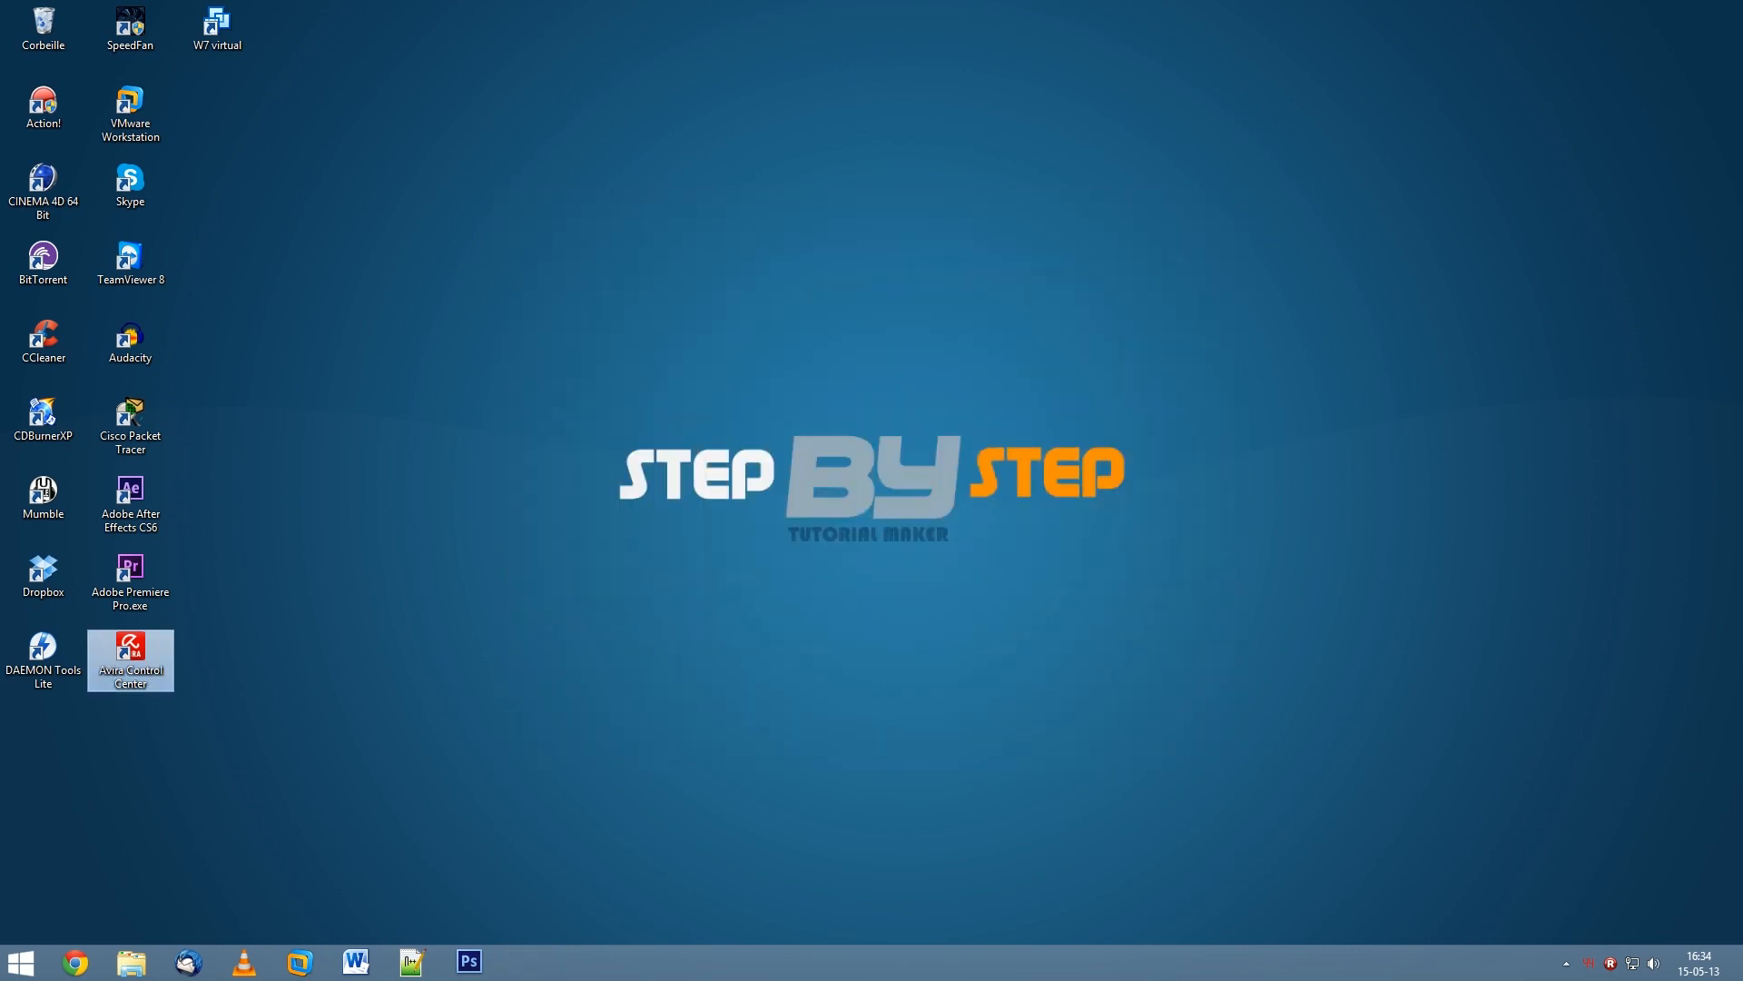